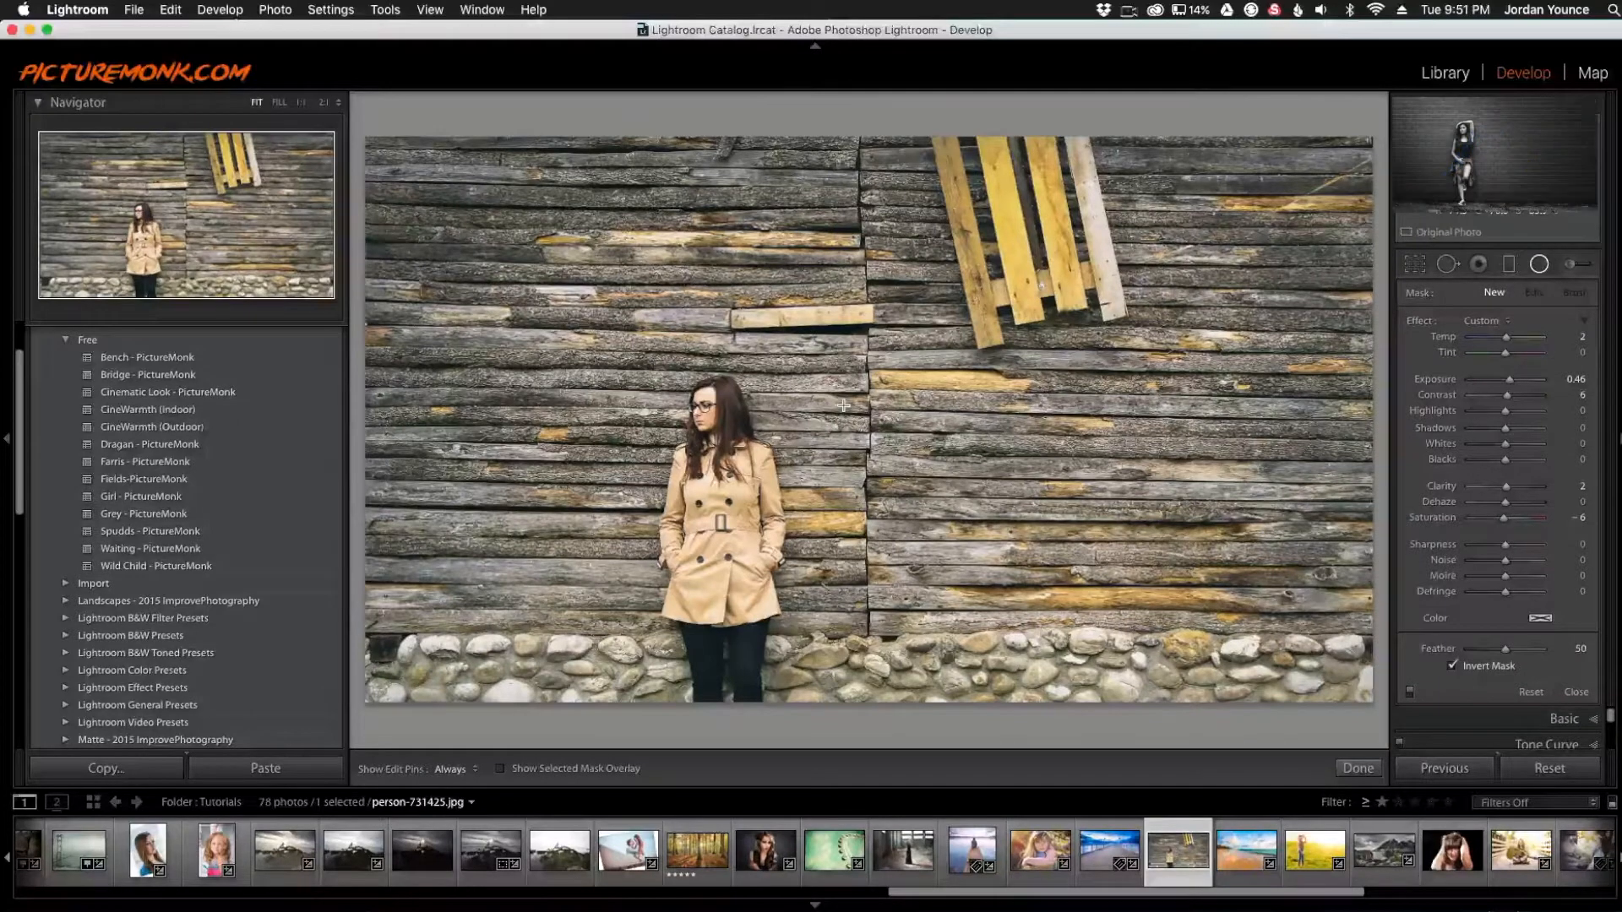
- Convert the photo of the woman by the wooden wall to the Black & White treatment
{"action": "left_click", "coordinate": [1422, 267]}
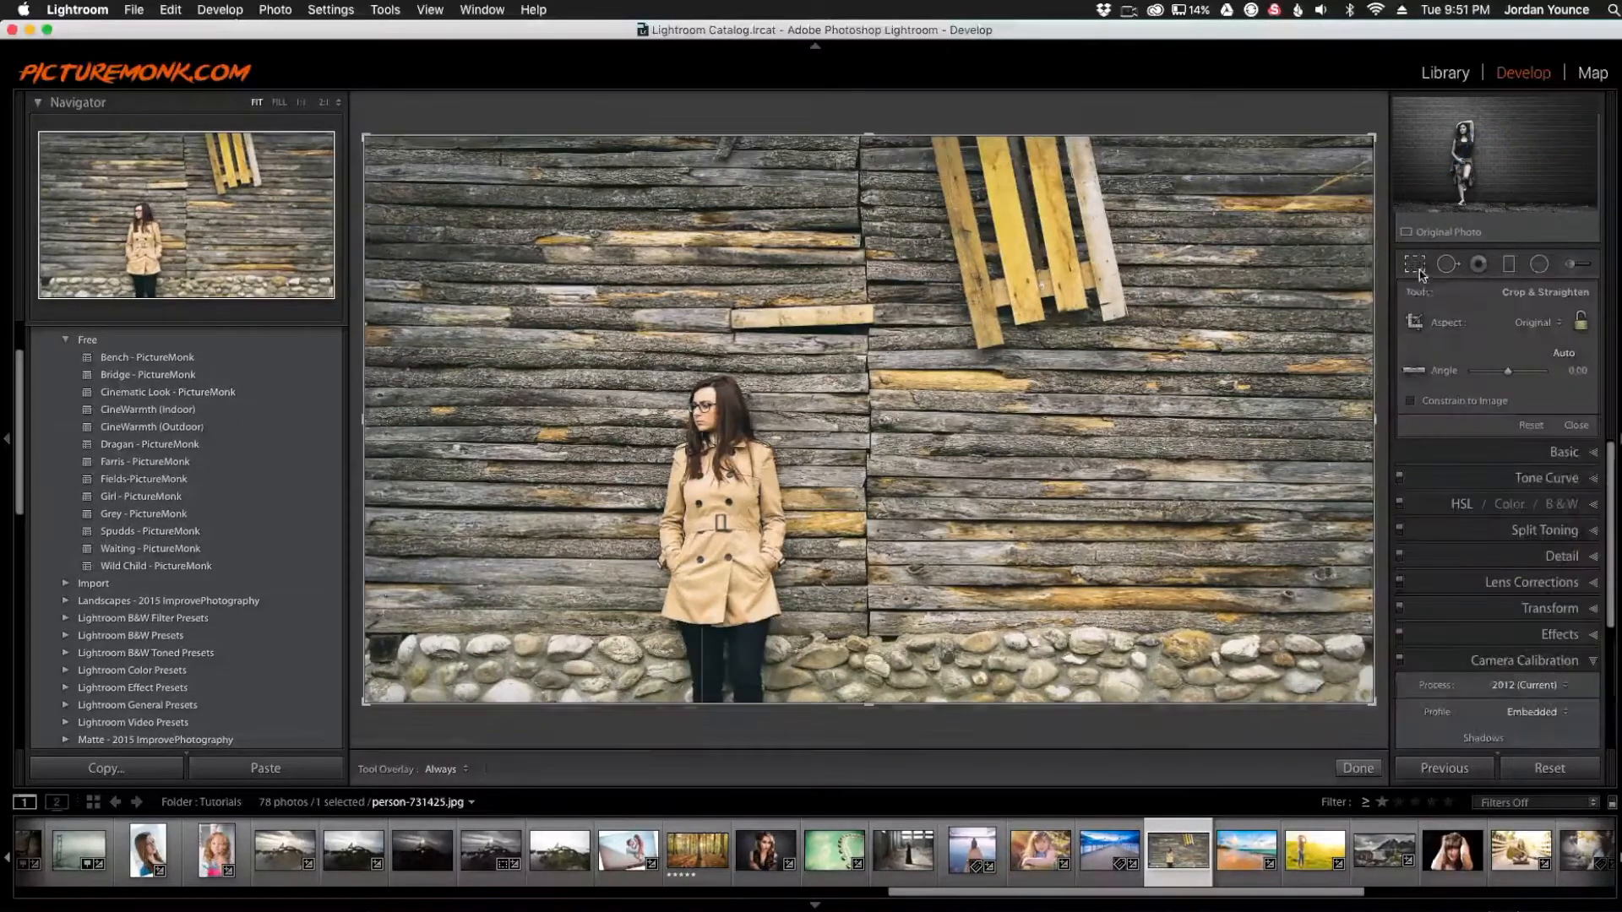
{"action": "left_click", "coordinate": [1422, 267]}
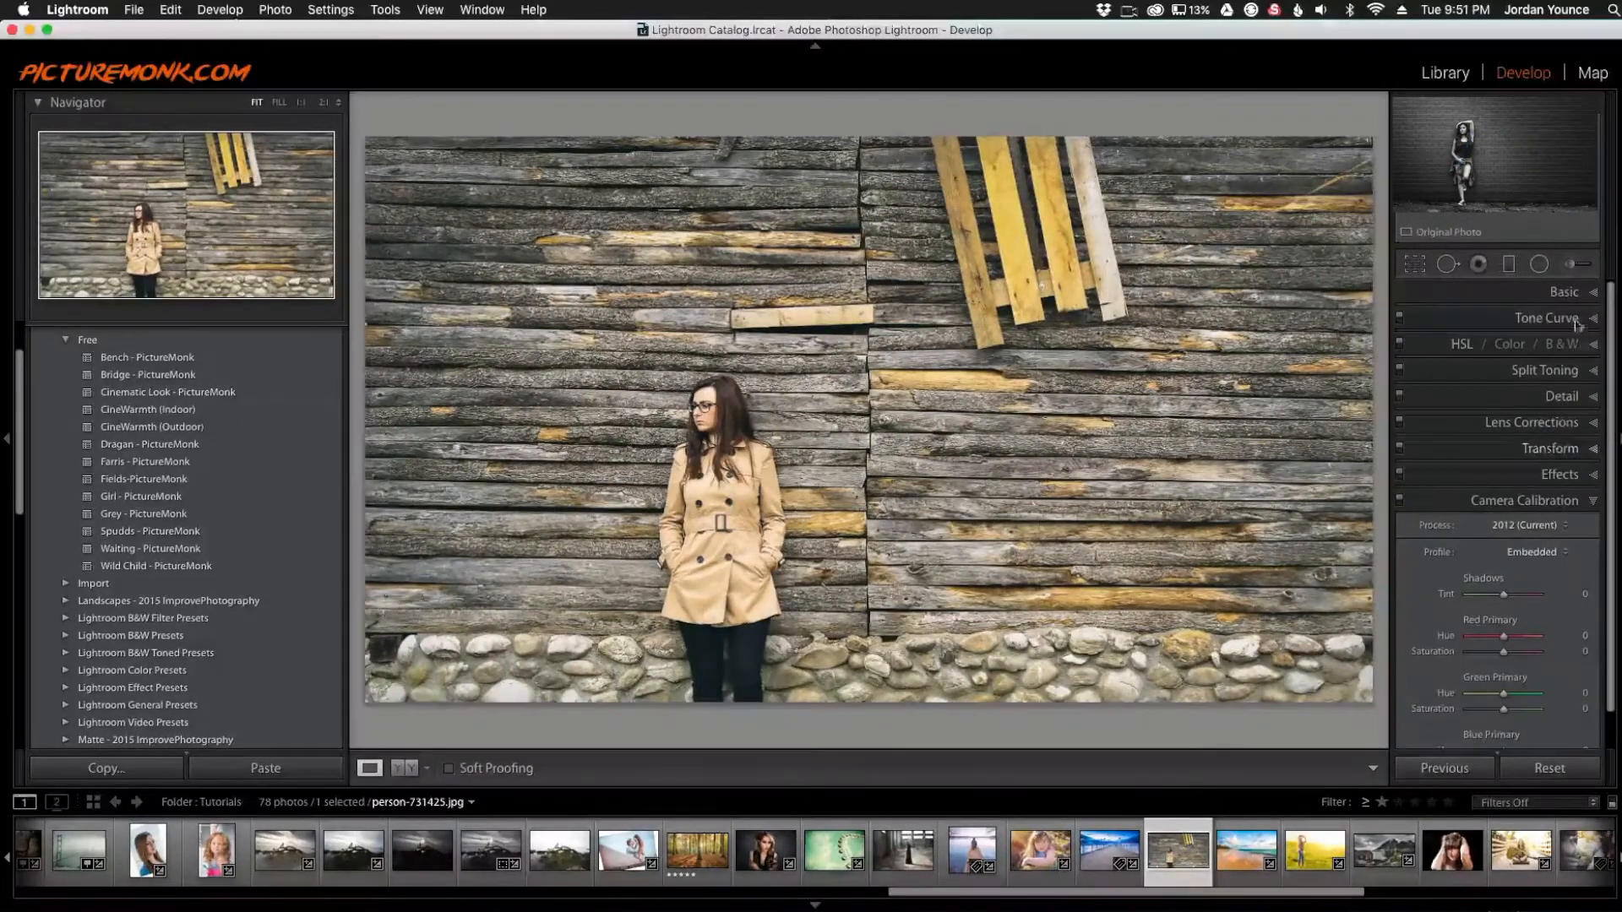
{"action": "left_click", "coordinate": [1567, 294]}
{"action": "left_click", "coordinate": [1557, 319]}
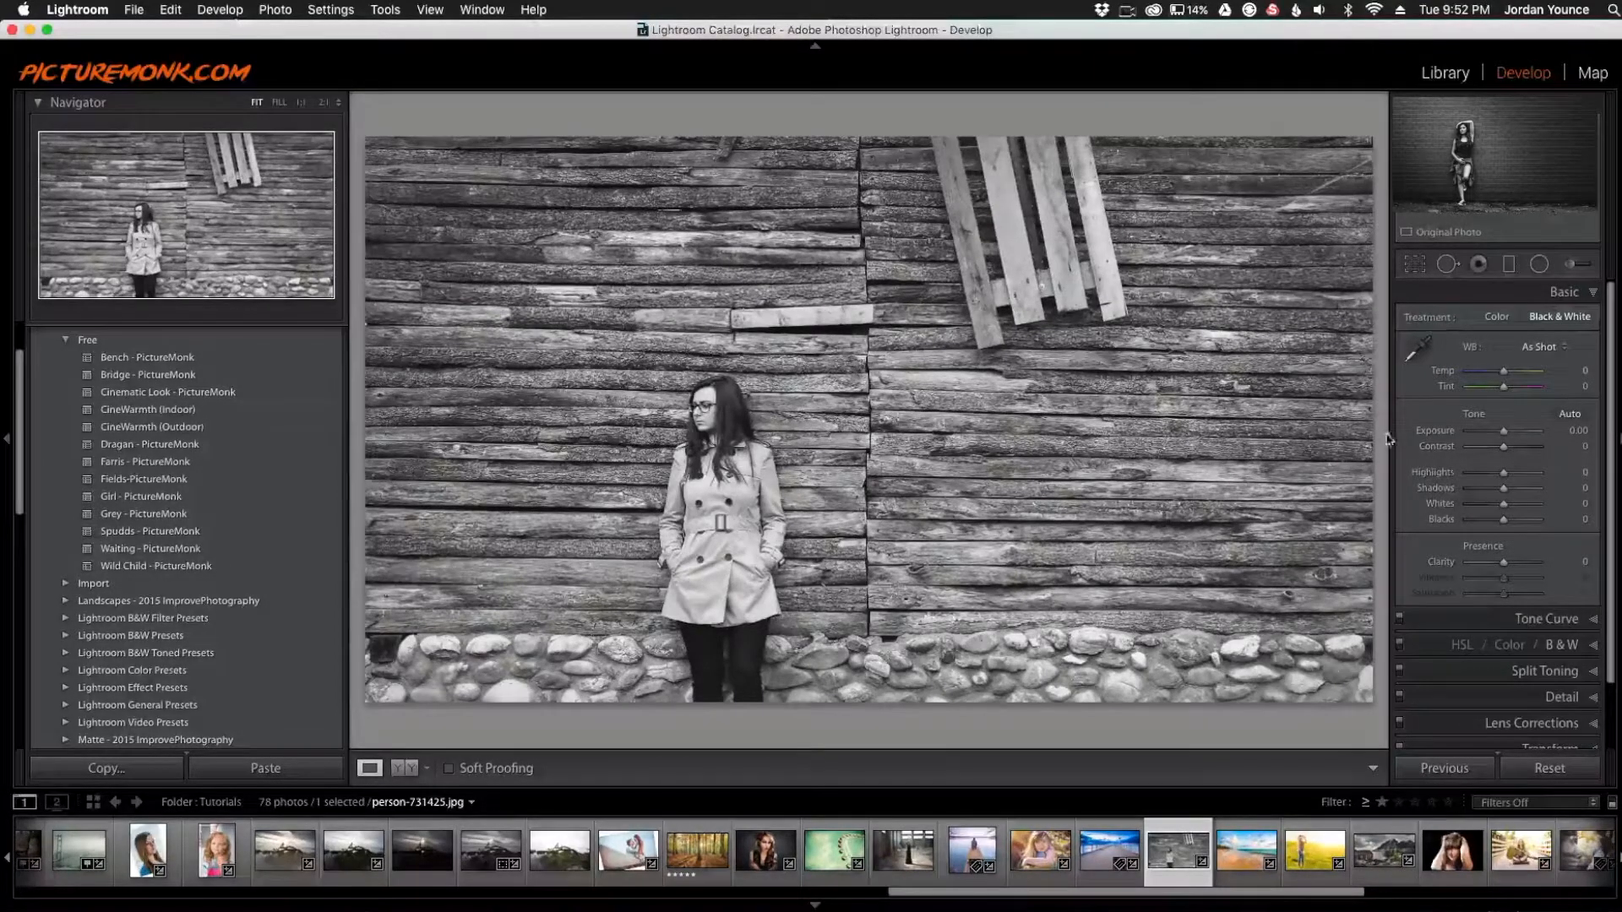
- Set Contrast to +32, Whites to -96, Blacks to -92 and Shadows to +61 for the whole photo
{"action": "mouse_move", "coordinate": [1503, 447]}
{"action": "left_mouse_down"}
{"action": "mouse_move", "coordinate": [1542, 455]}
{"action": "mouse_move", "coordinate": [1516, 453]}
{"action": "left_mouse_up"}
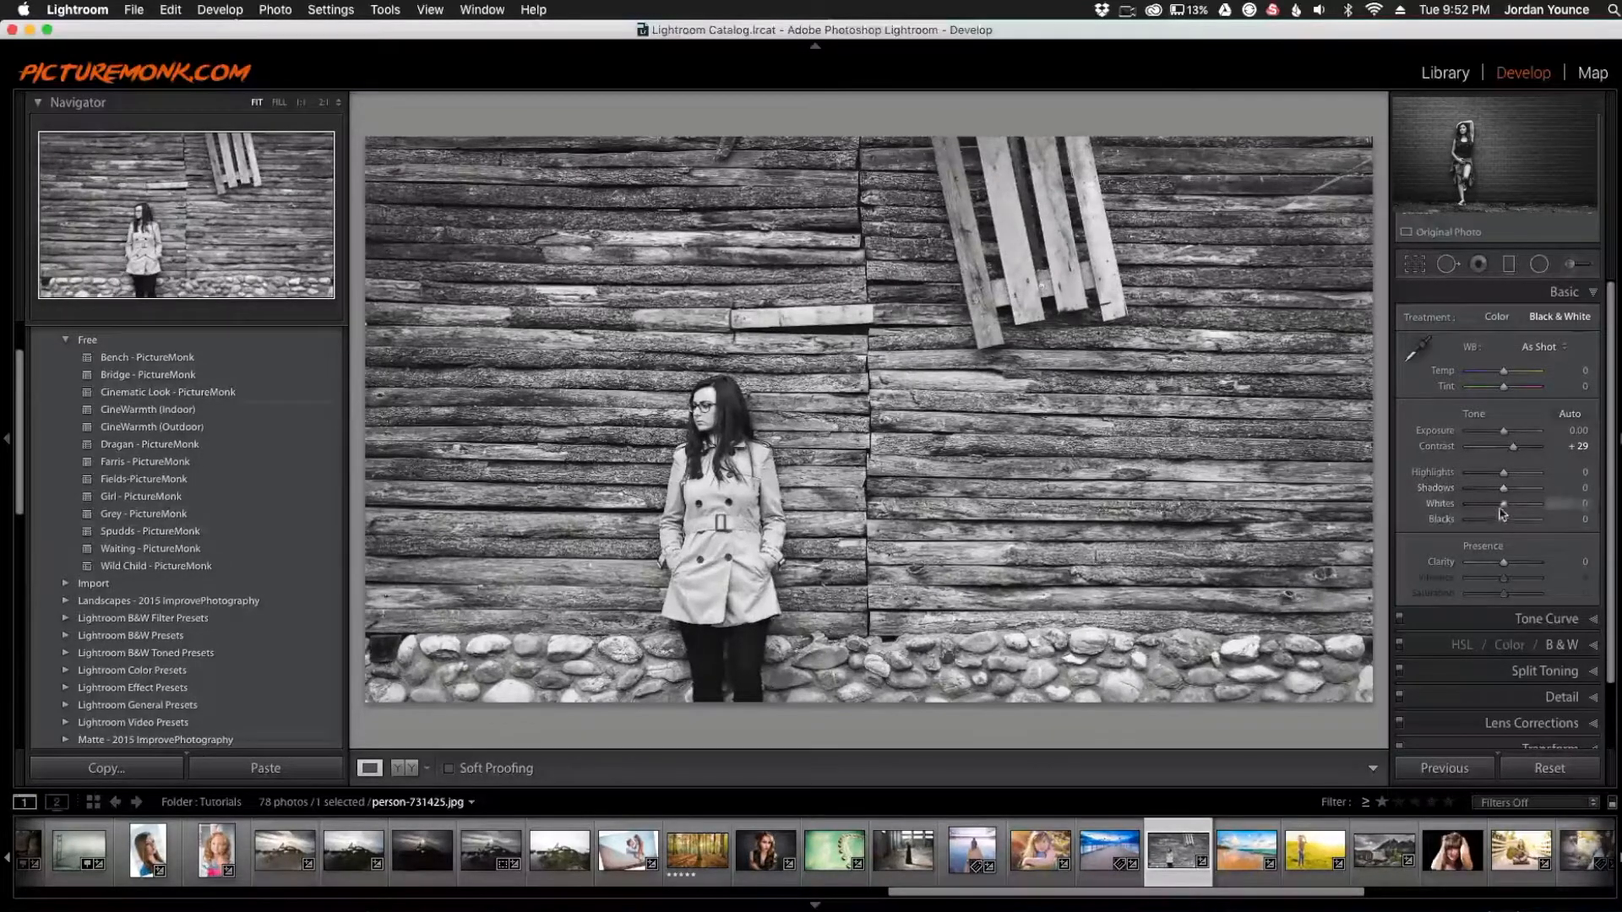
{"action": "left_click_drag", "start_coordinate": [1490, 504], "coordinate": [1443, 520]}
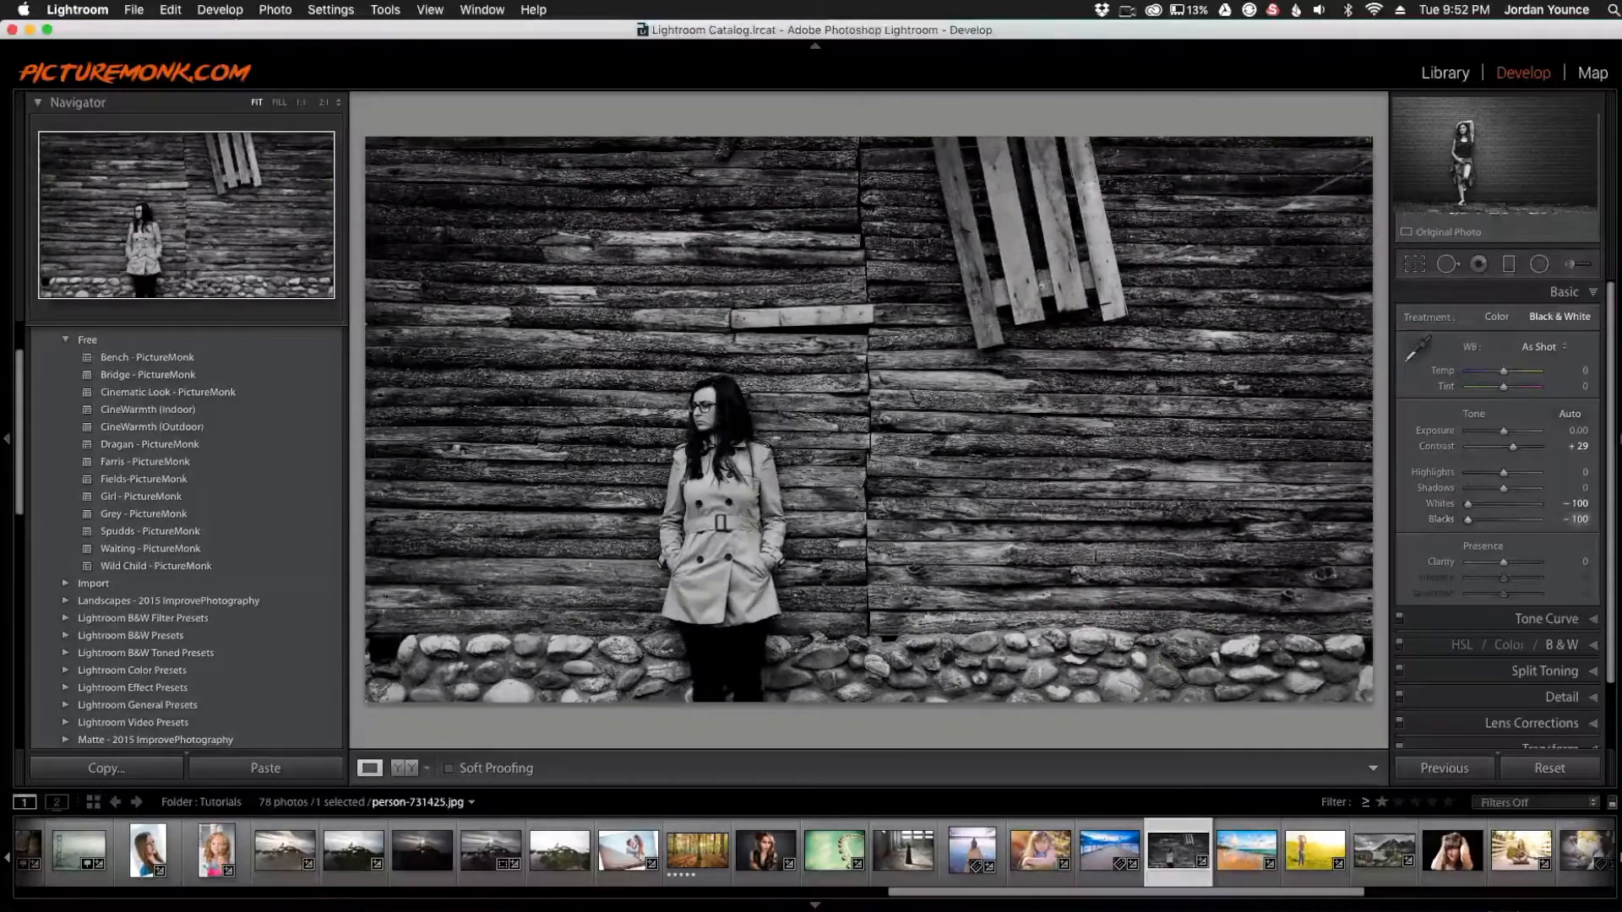
{"action": "left_click_drag", "start_coordinate": [1513, 446], "coordinate": [1516, 449]}
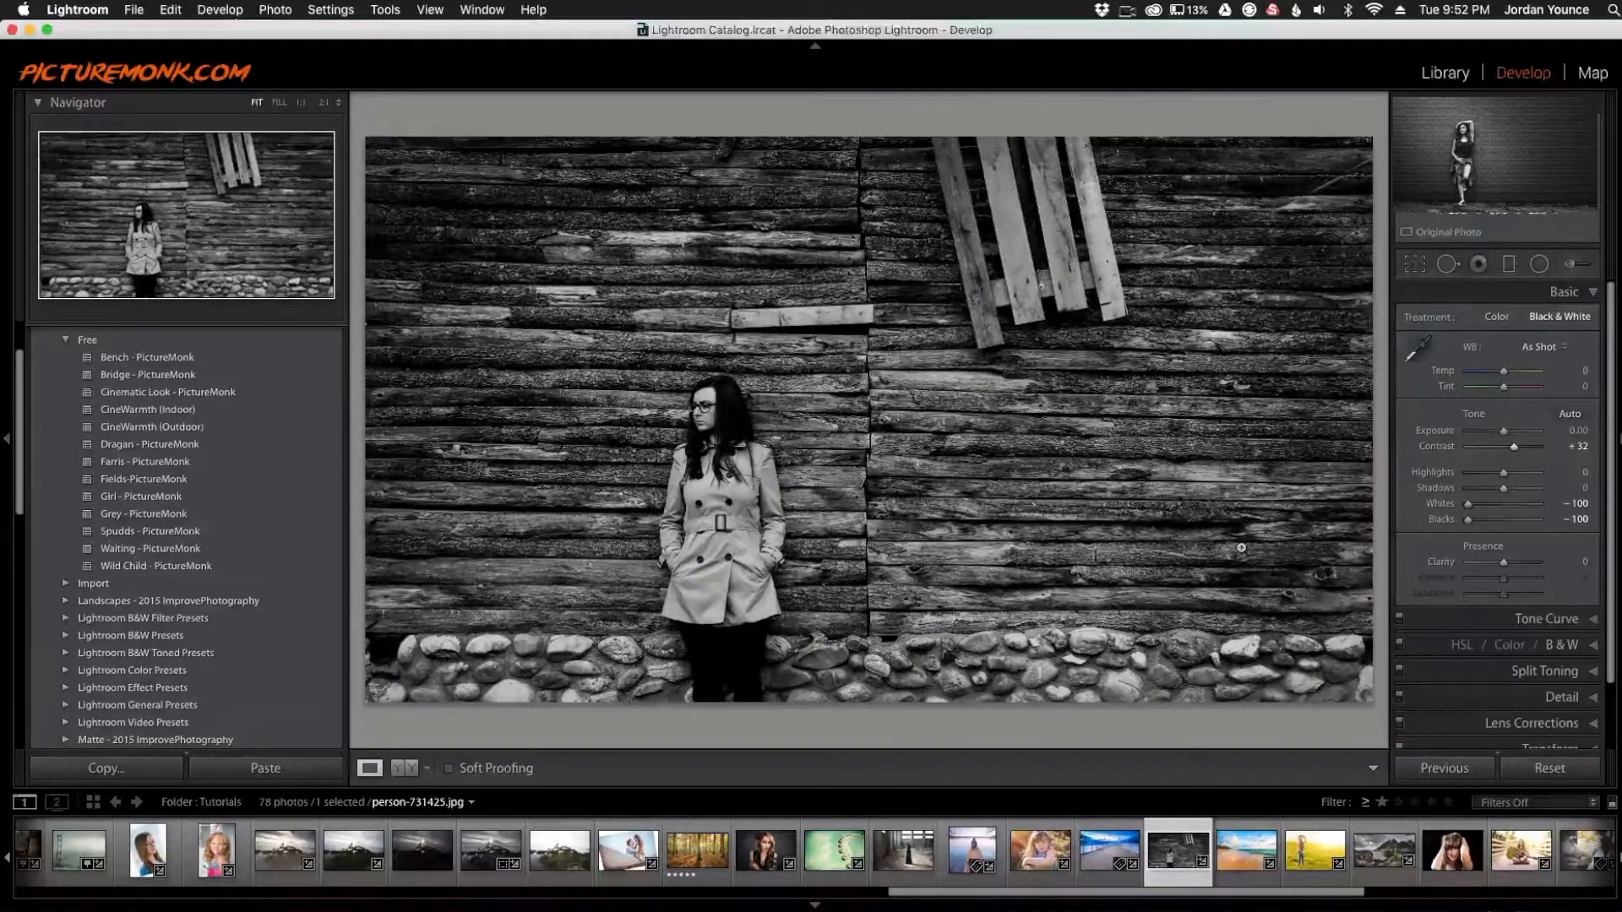
{"action": "left_click_drag", "start_coordinate": [1467, 506], "coordinate": [1470, 523]}
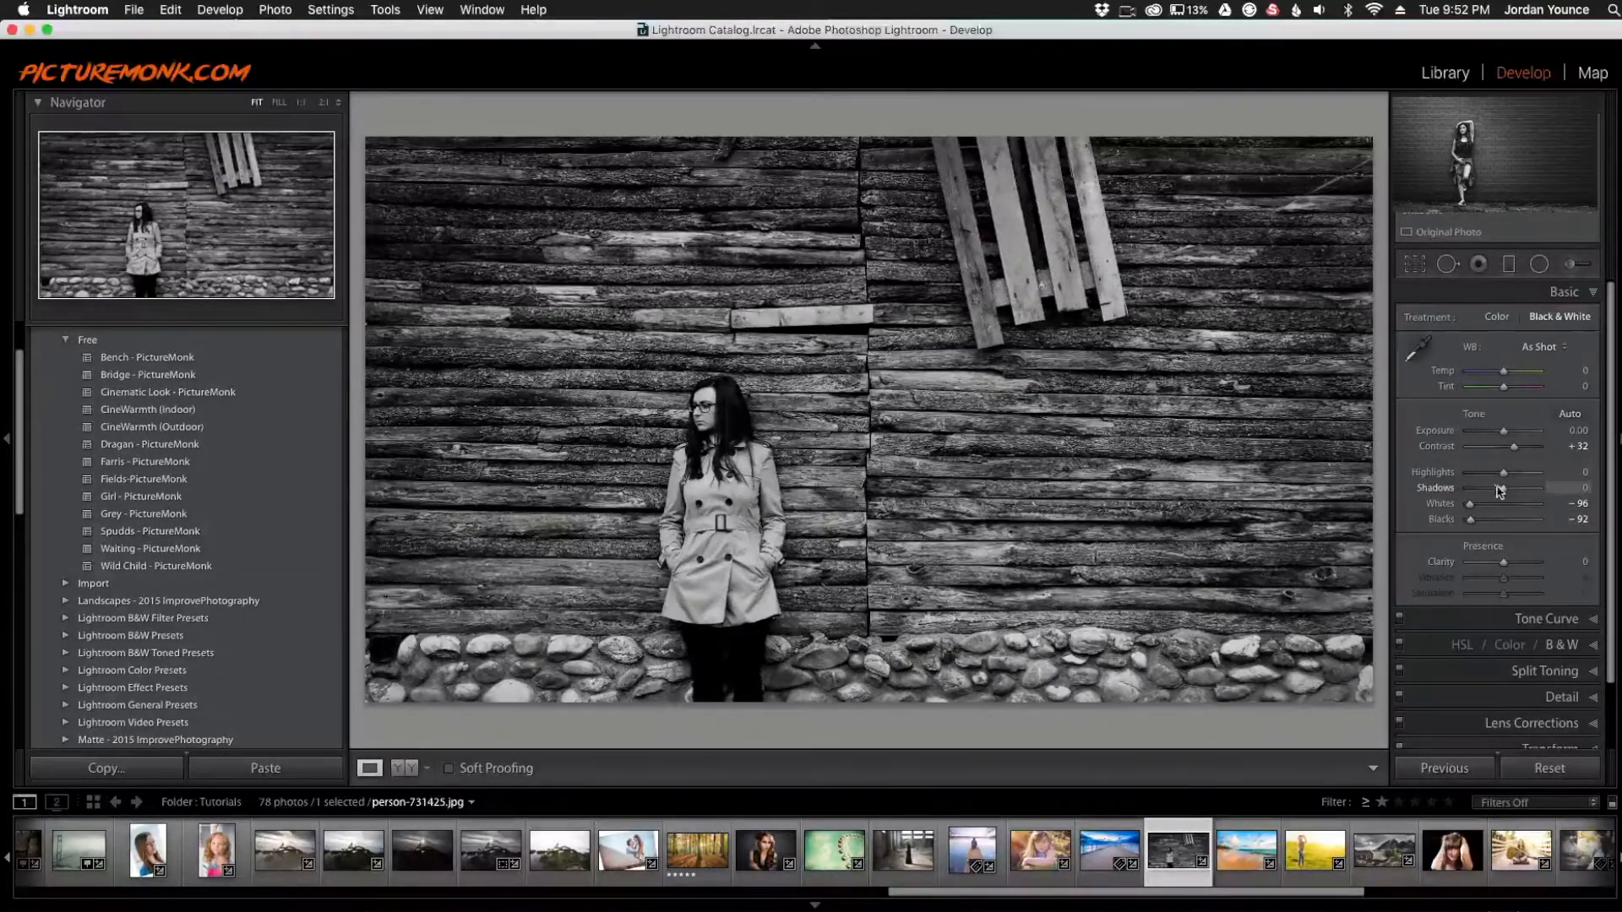
{"action": "left_click_drag", "start_coordinate": [1508, 492], "coordinate": [1525, 486]}
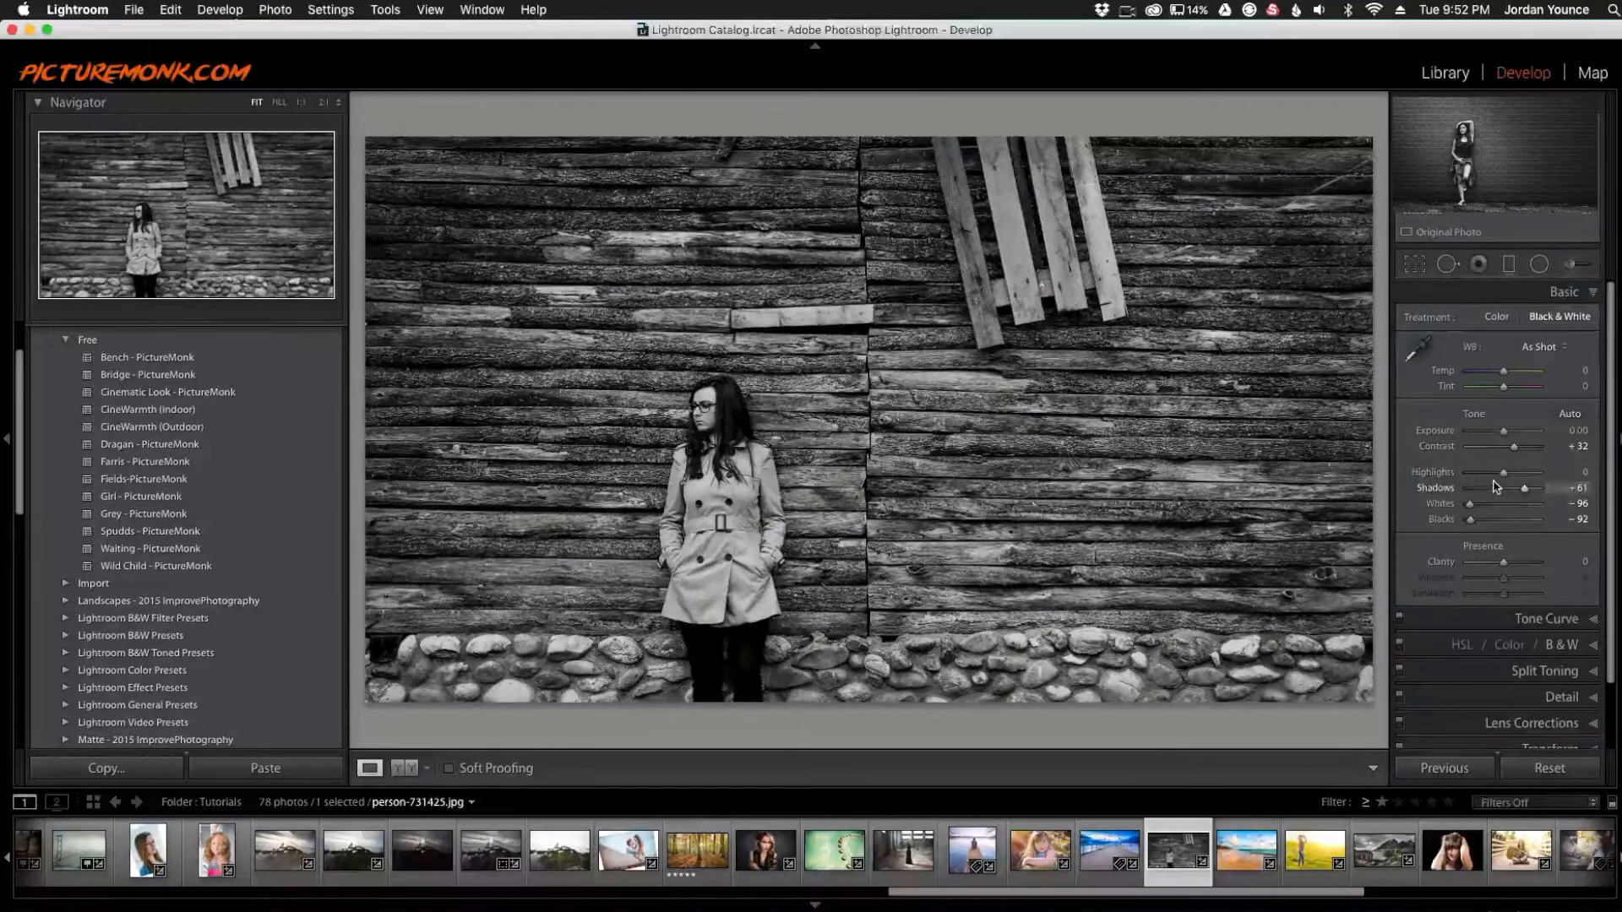
- Keep the black-and-white mix and shape the RGB point curve with a raised black point and a slightly lowered shadow point
{"action": "left_click", "coordinate": [1509, 644]}
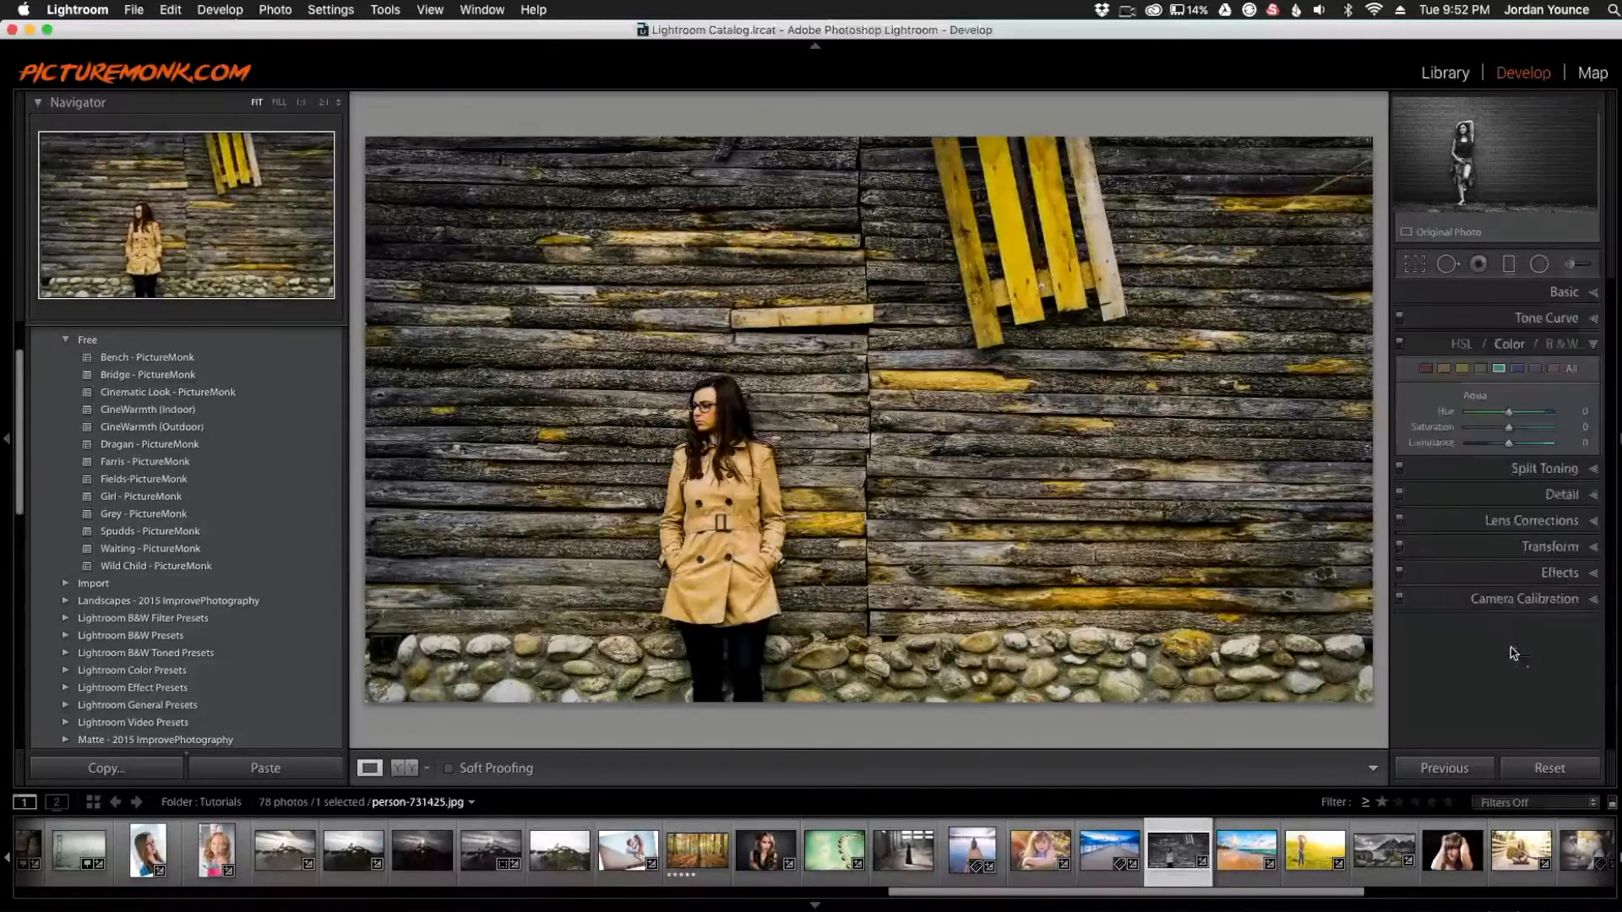
{"action": "left_click", "coordinate": [1559, 346]}
{"action": "left_click", "coordinate": [1545, 317]}
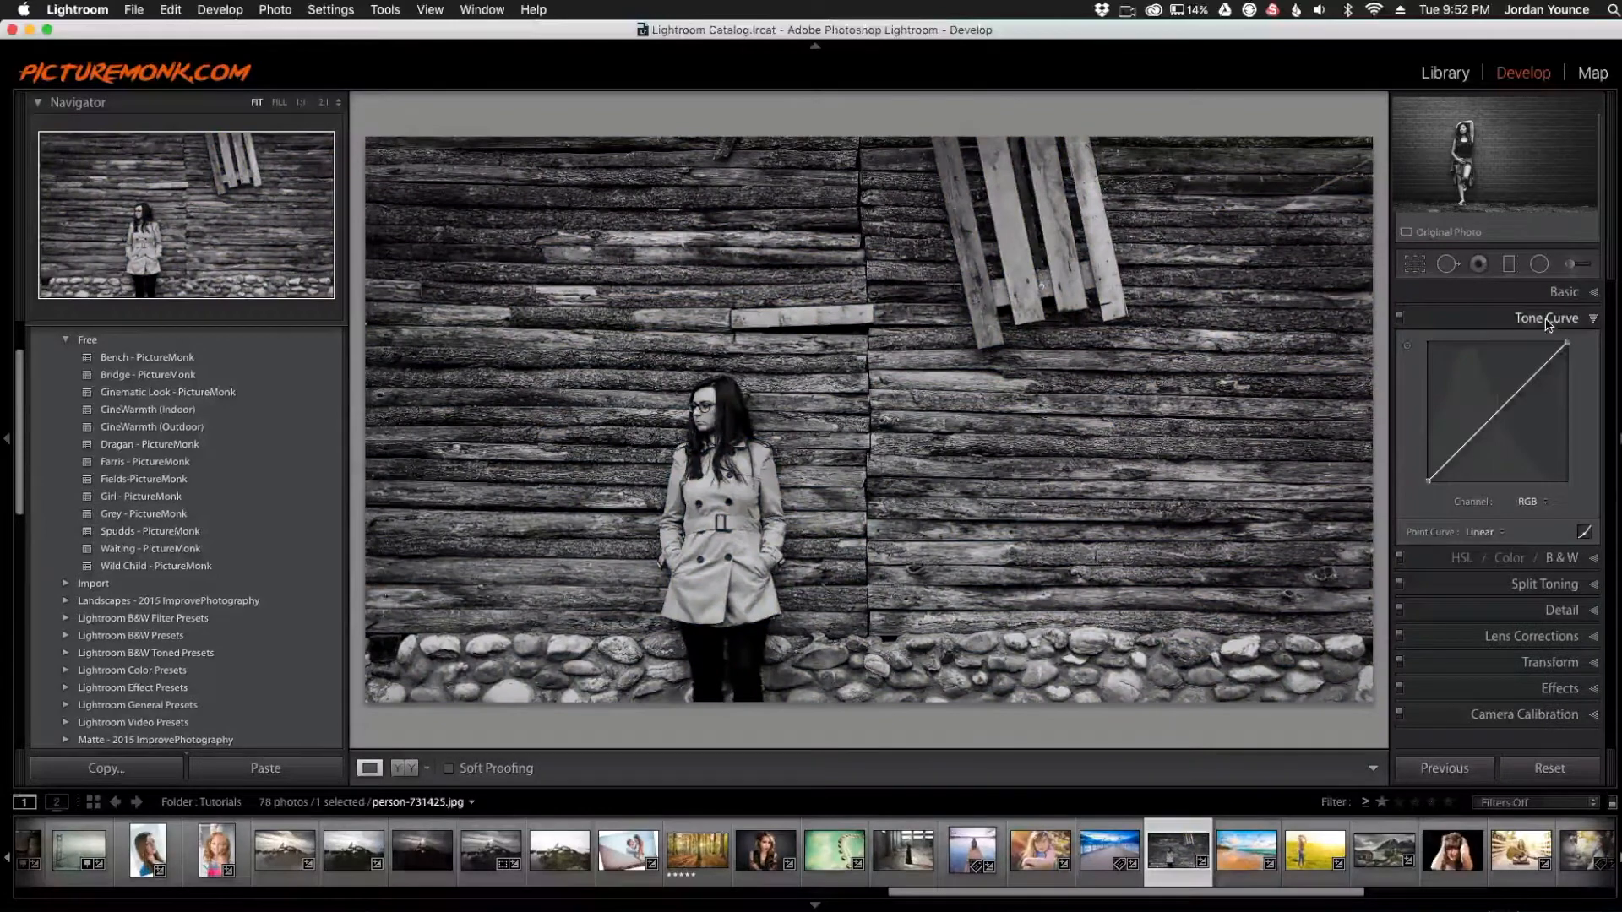
{"action": "left_click", "coordinate": [1459, 450]}
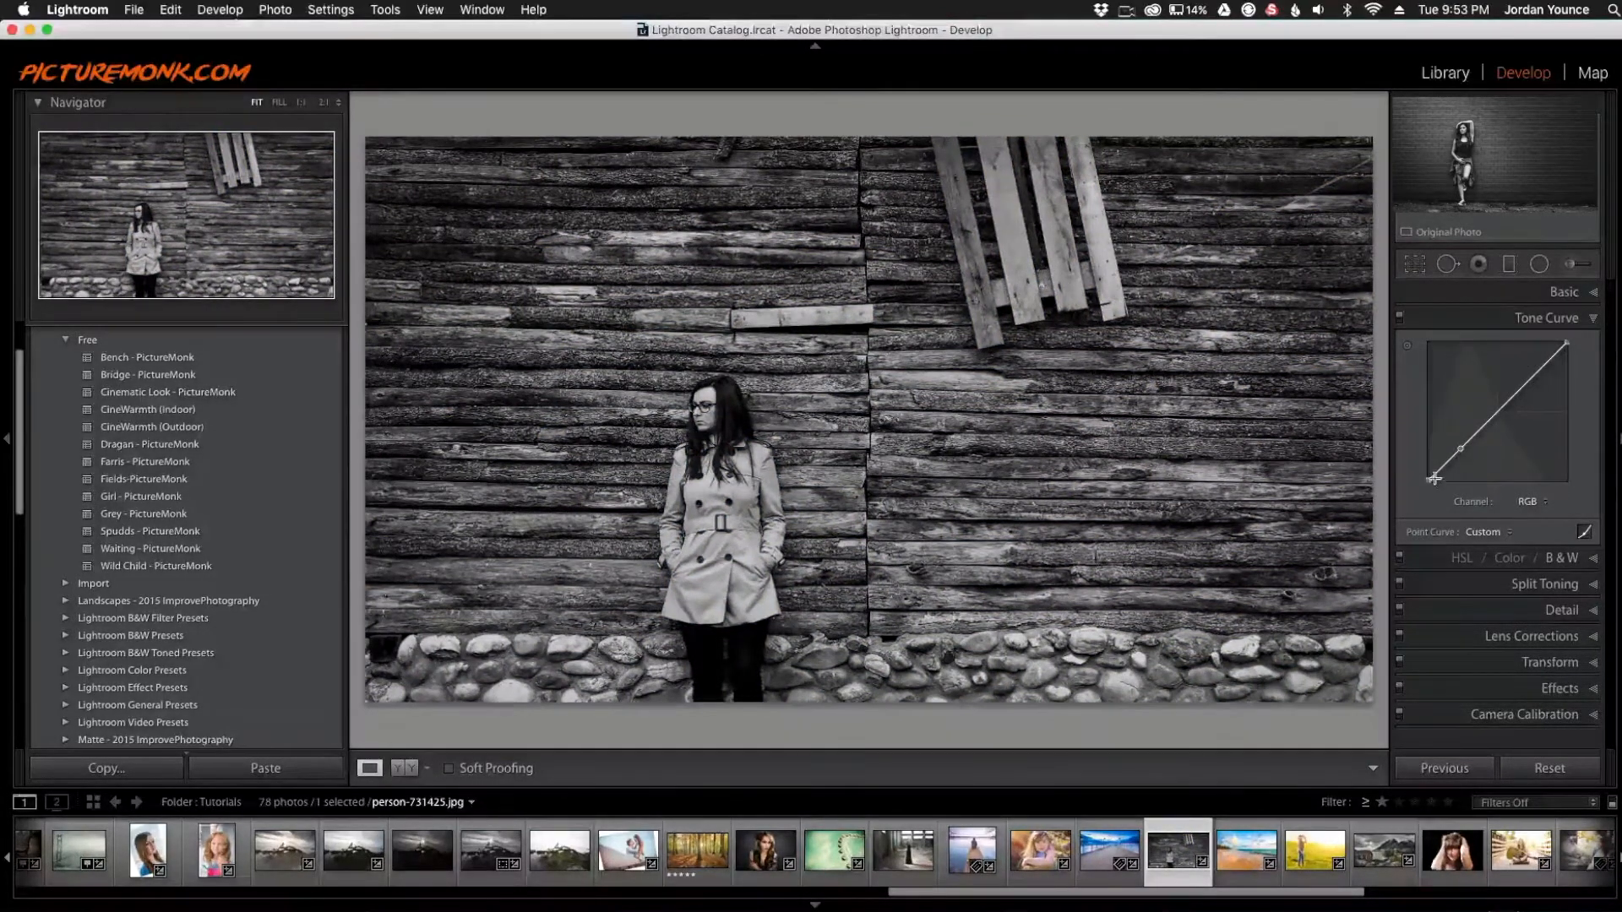
{"action": "left_click_drag", "start_coordinate": [1427, 478], "coordinate": [1428, 470]}
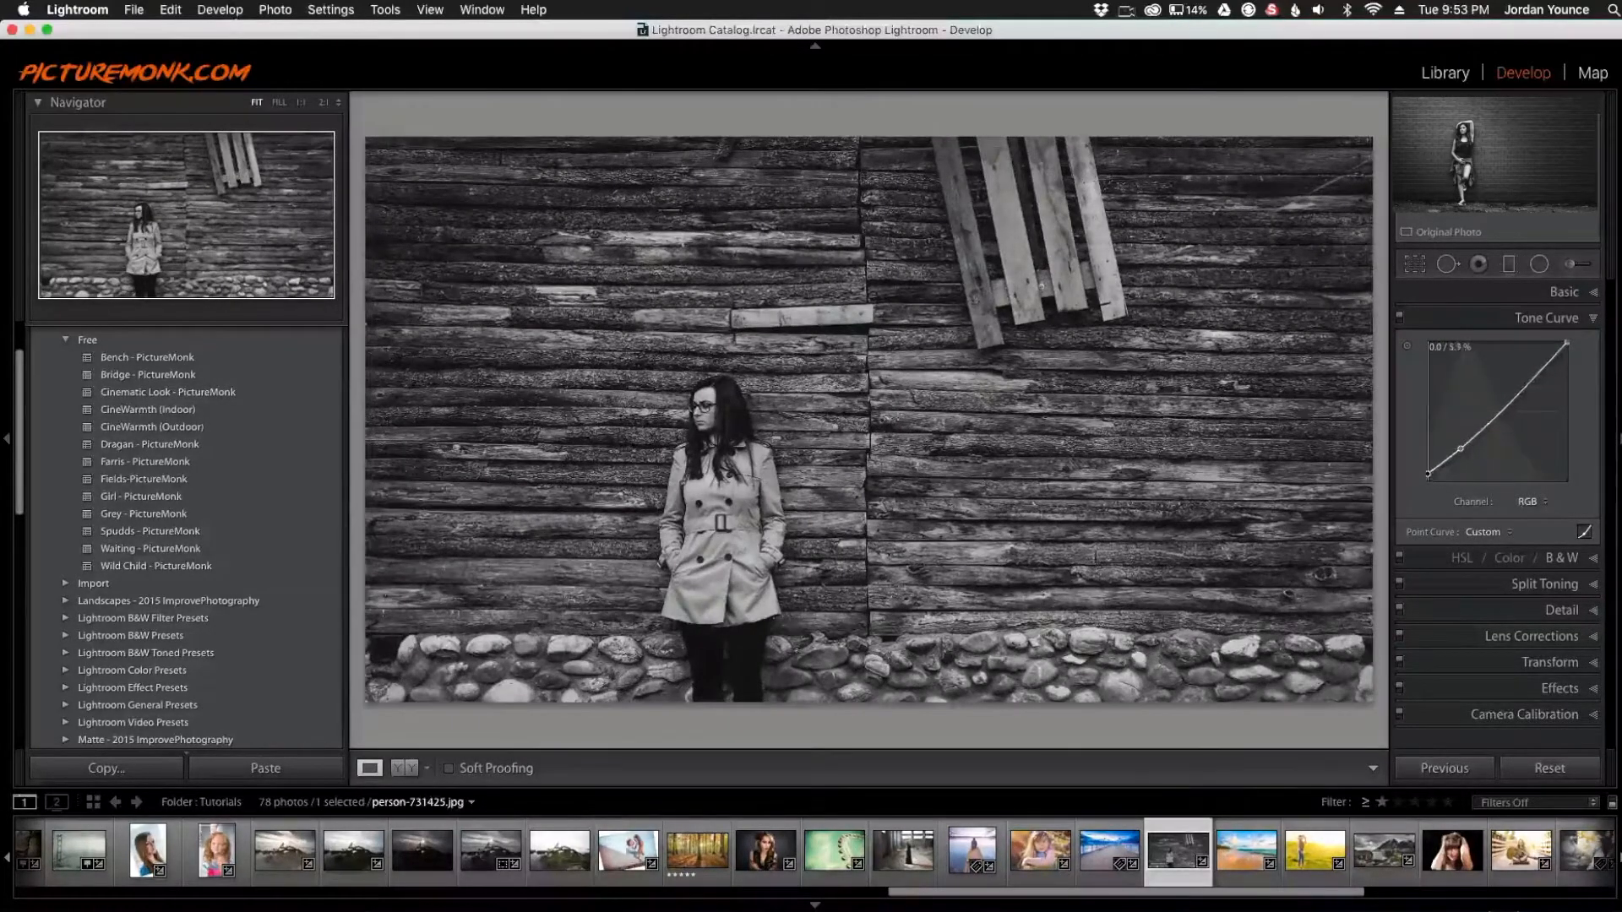
{"action": "left_click_drag", "start_coordinate": [1460, 449], "coordinate": [1434, 471]}
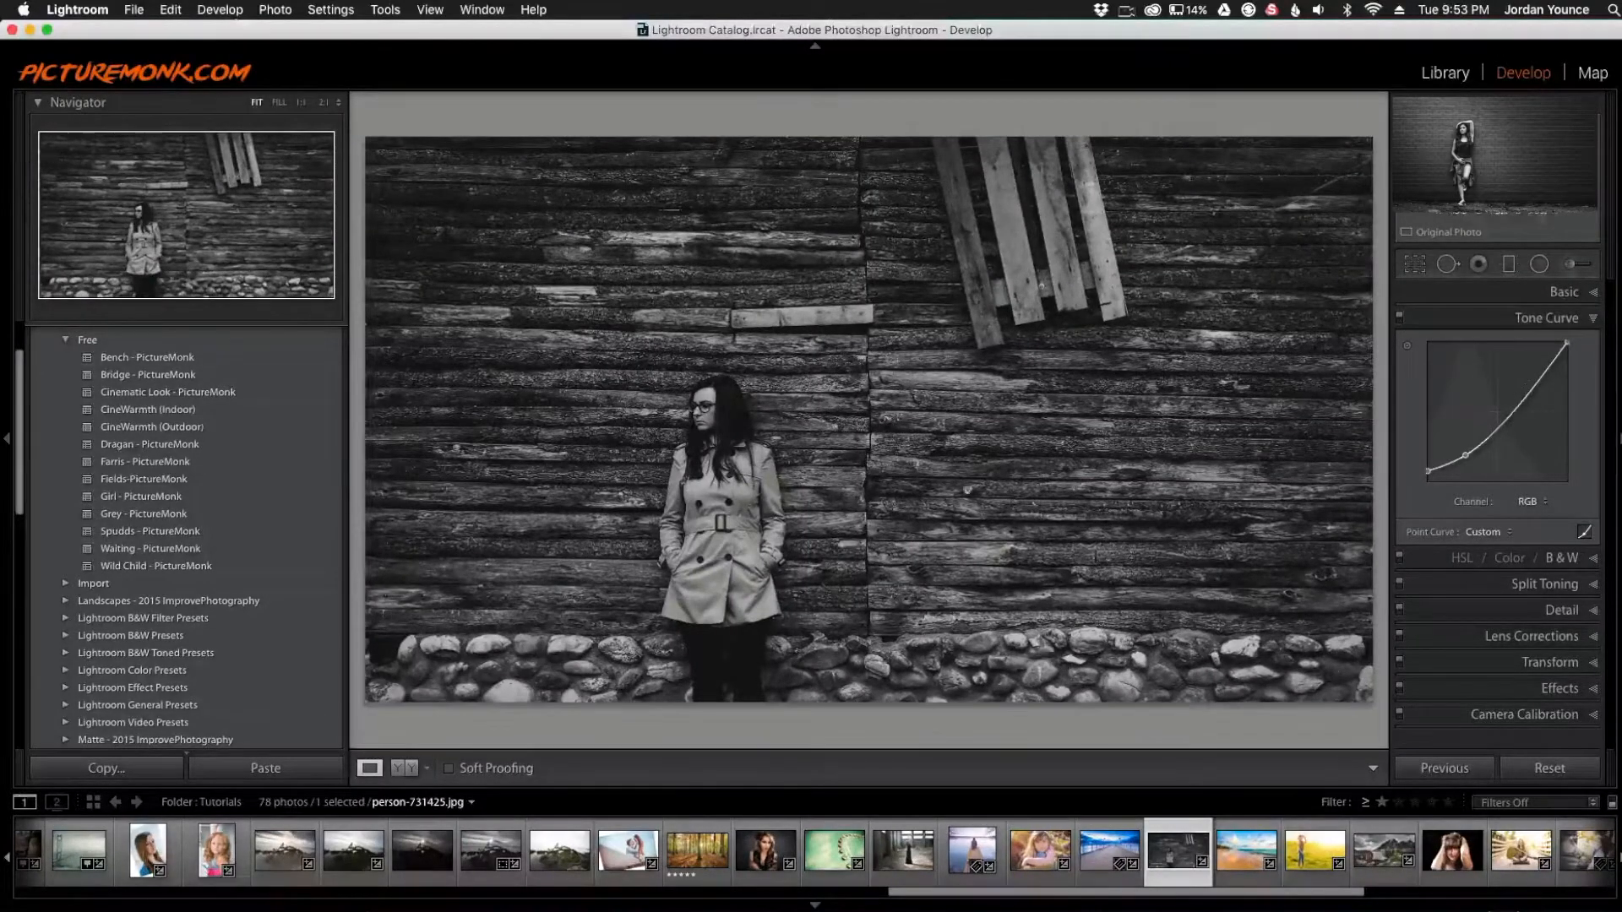
- Try raising the photo's overall Exposure to +0.65 and undo the change
{"action": "left_click", "coordinate": [1563, 291]}
{"action": "left_click_drag", "start_coordinate": [1503, 433], "coordinate": [1509, 433]}
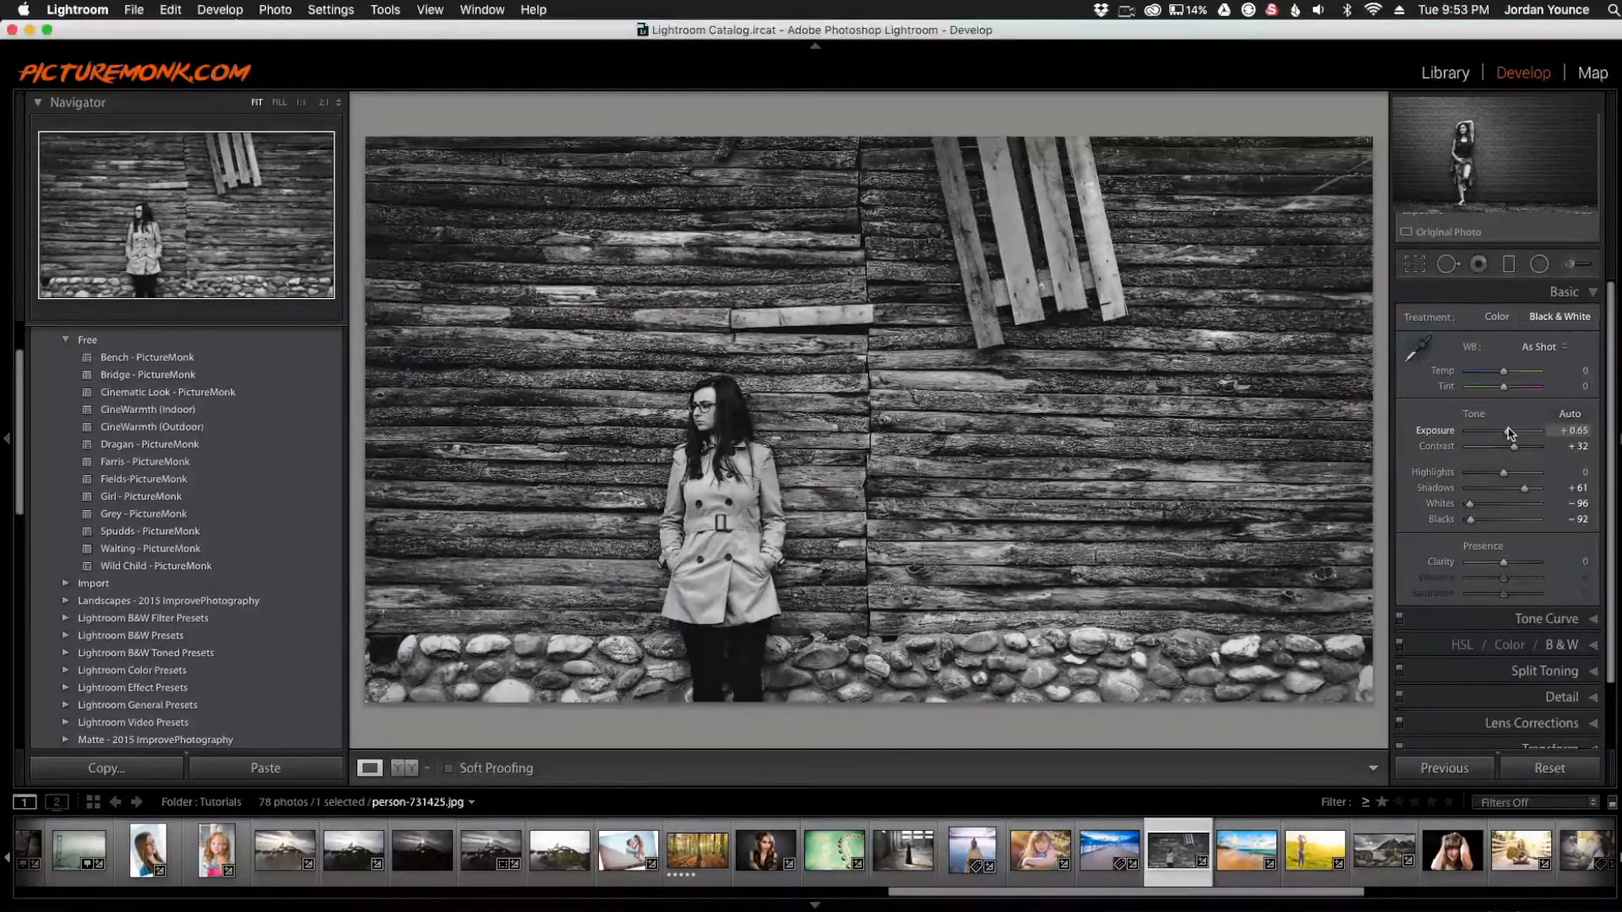
{"action": "key", "text": "super+z"}
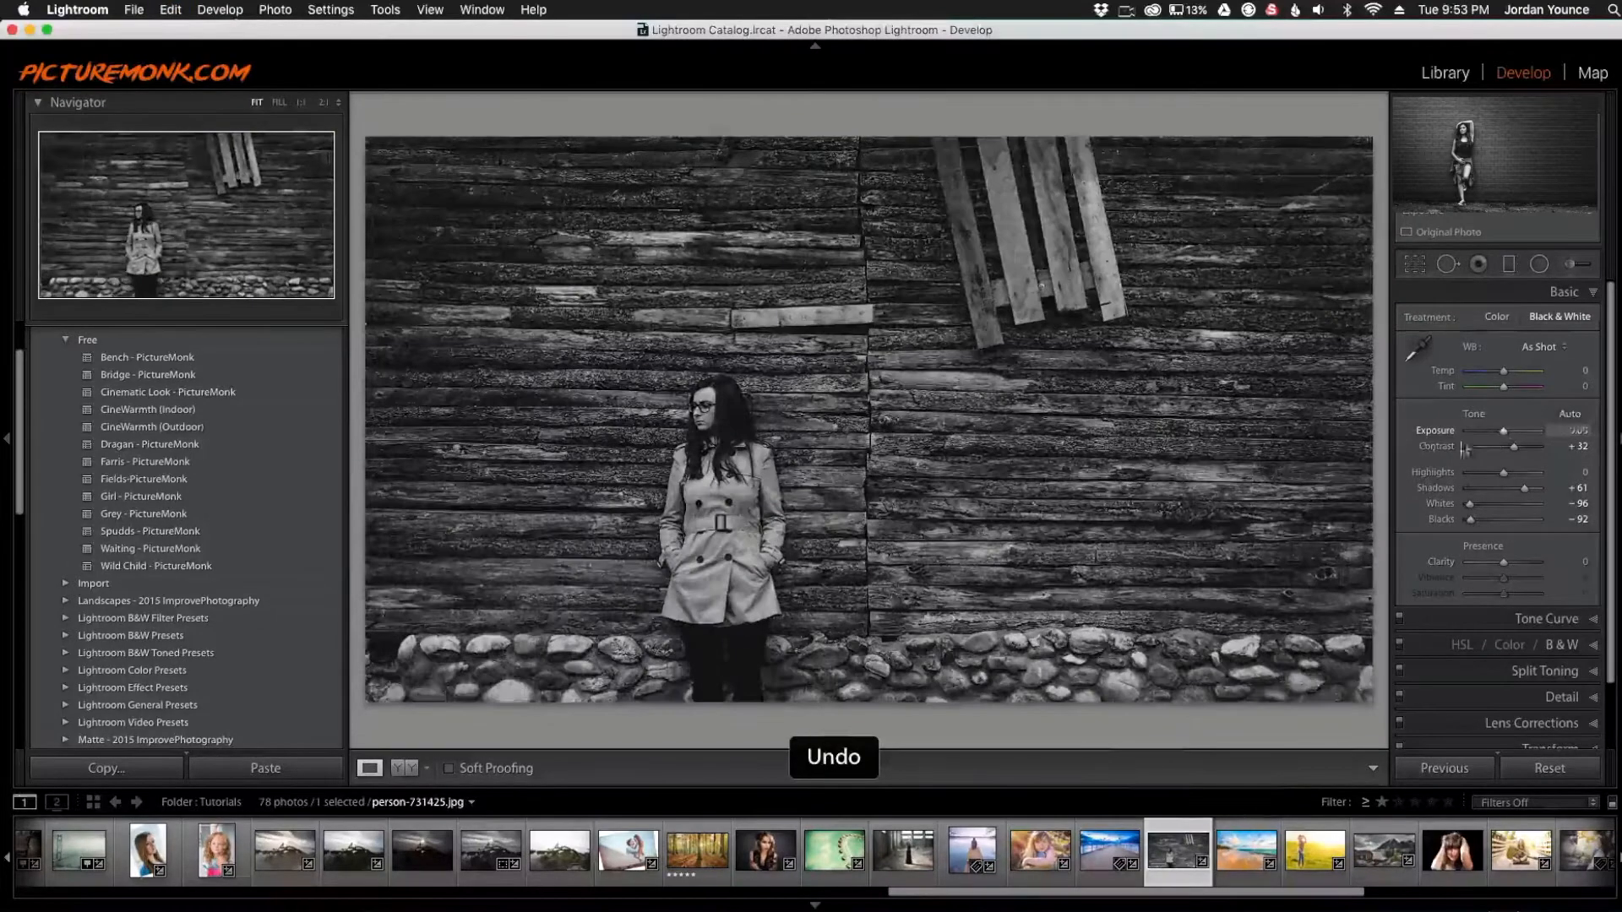
- Add a large inverted radial filter centred on the woman, set its Exposure to 0.93 and slightly reduce its height
{"action": "left_click", "coordinate": [1542, 267]}
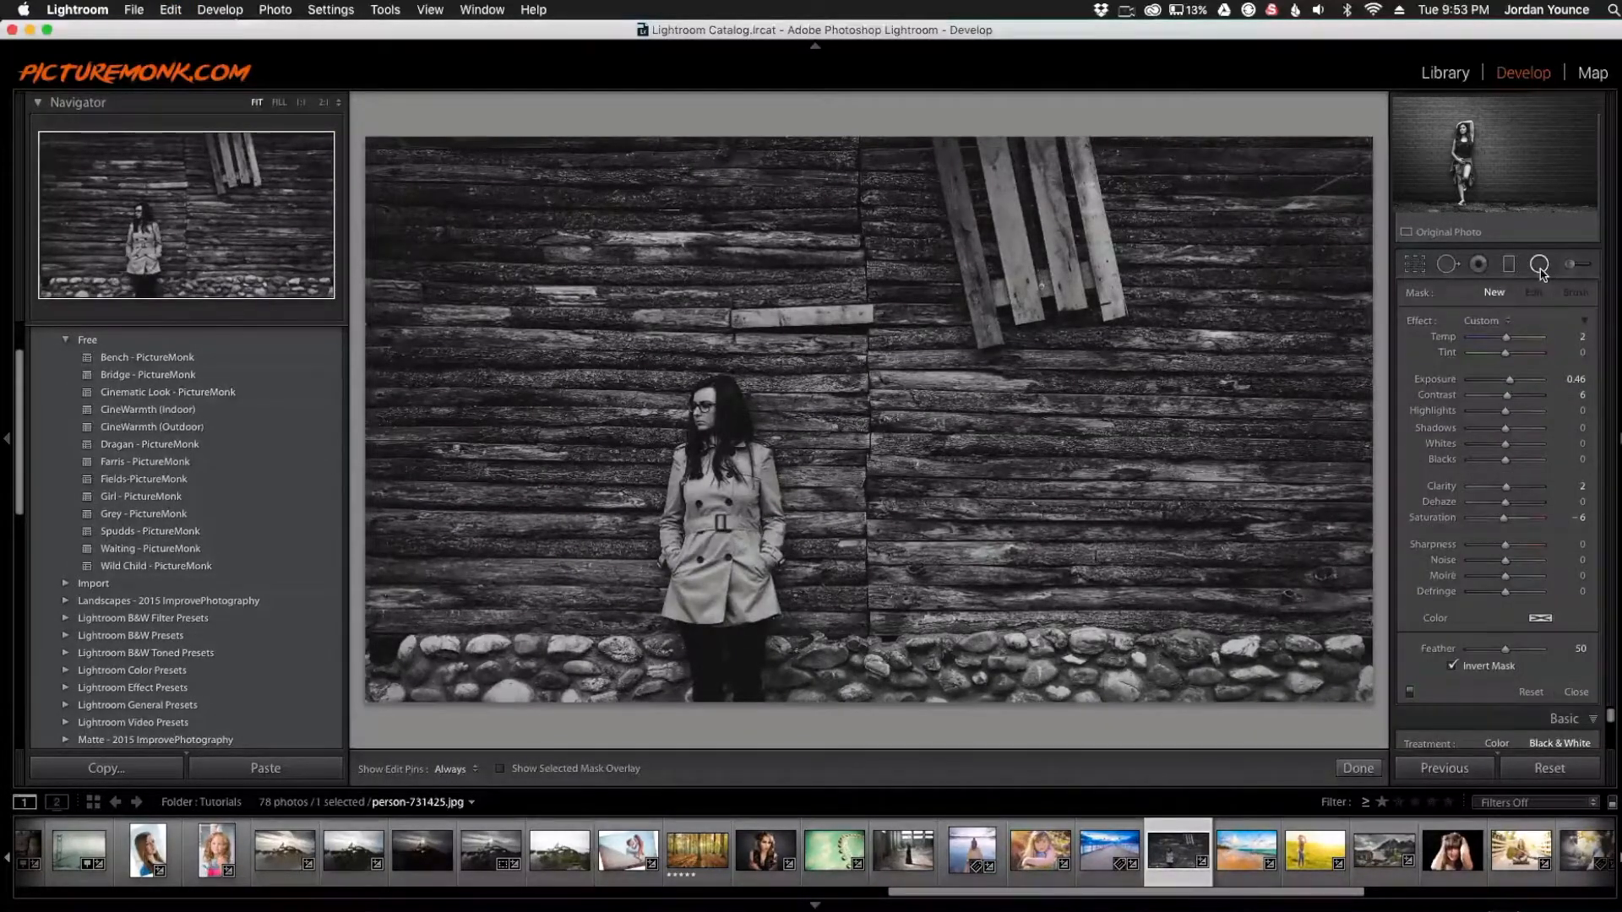
{"action": "mouse_move", "coordinate": [712, 519]}
{"action": "left_mouse_down"}
{"action": "mouse_move", "coordinate": [896, 296]}
{"action": "mouse_move", "coordinate": [967, 237]}
{"action": "left_mouse_up"}
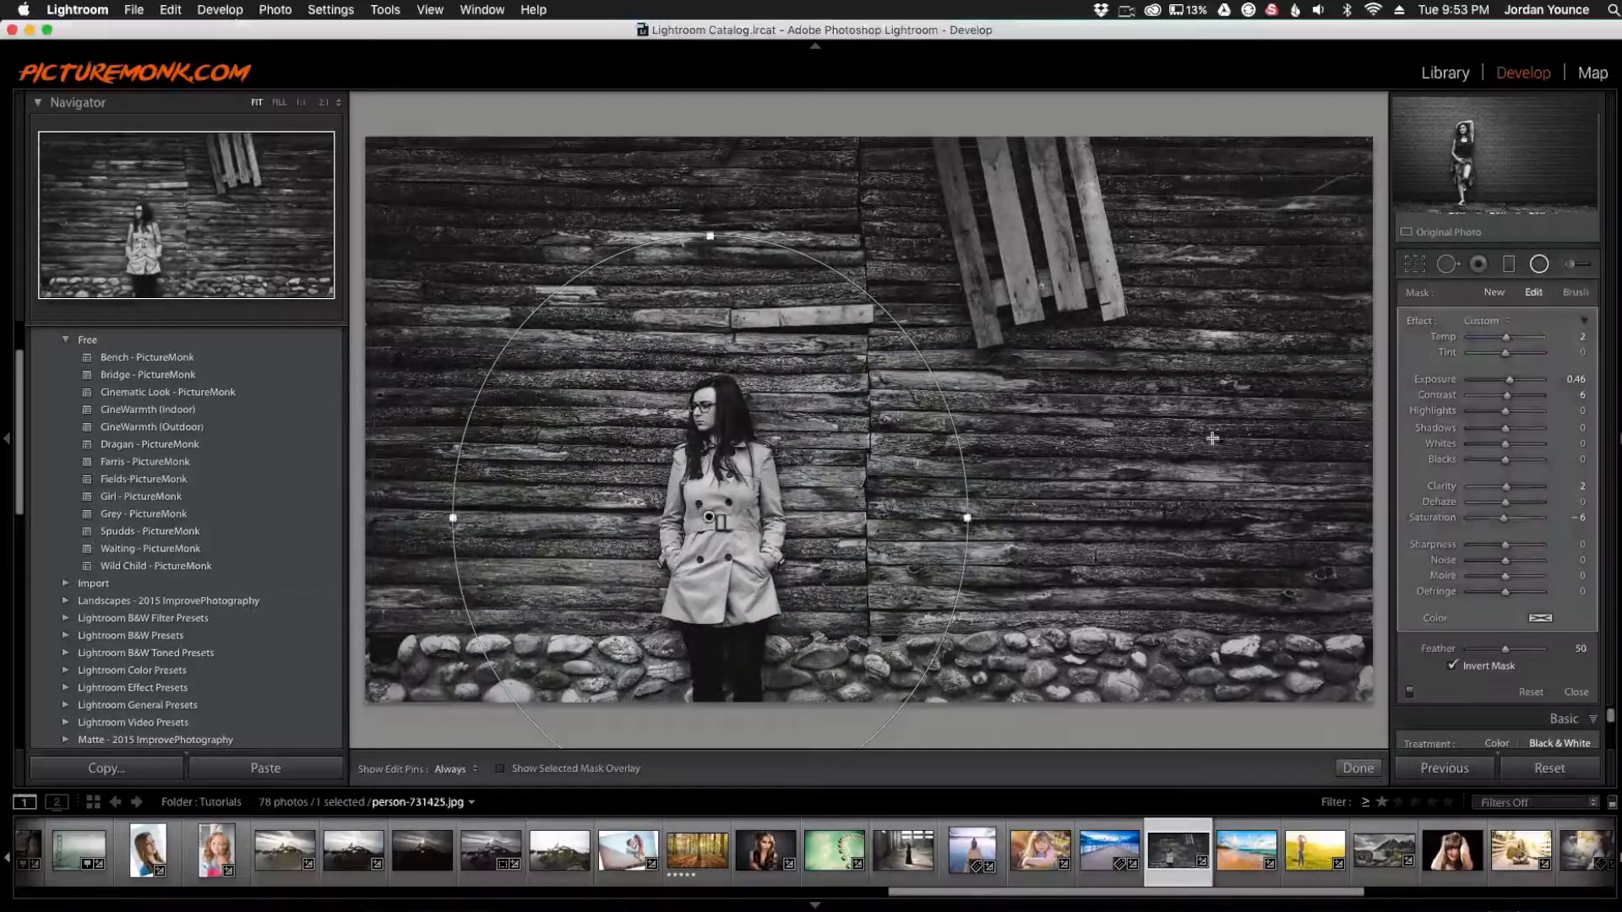
{"action": "left_click_drag", "start_coordinate": [1508, 379], "coordinate": [1513, 382]}
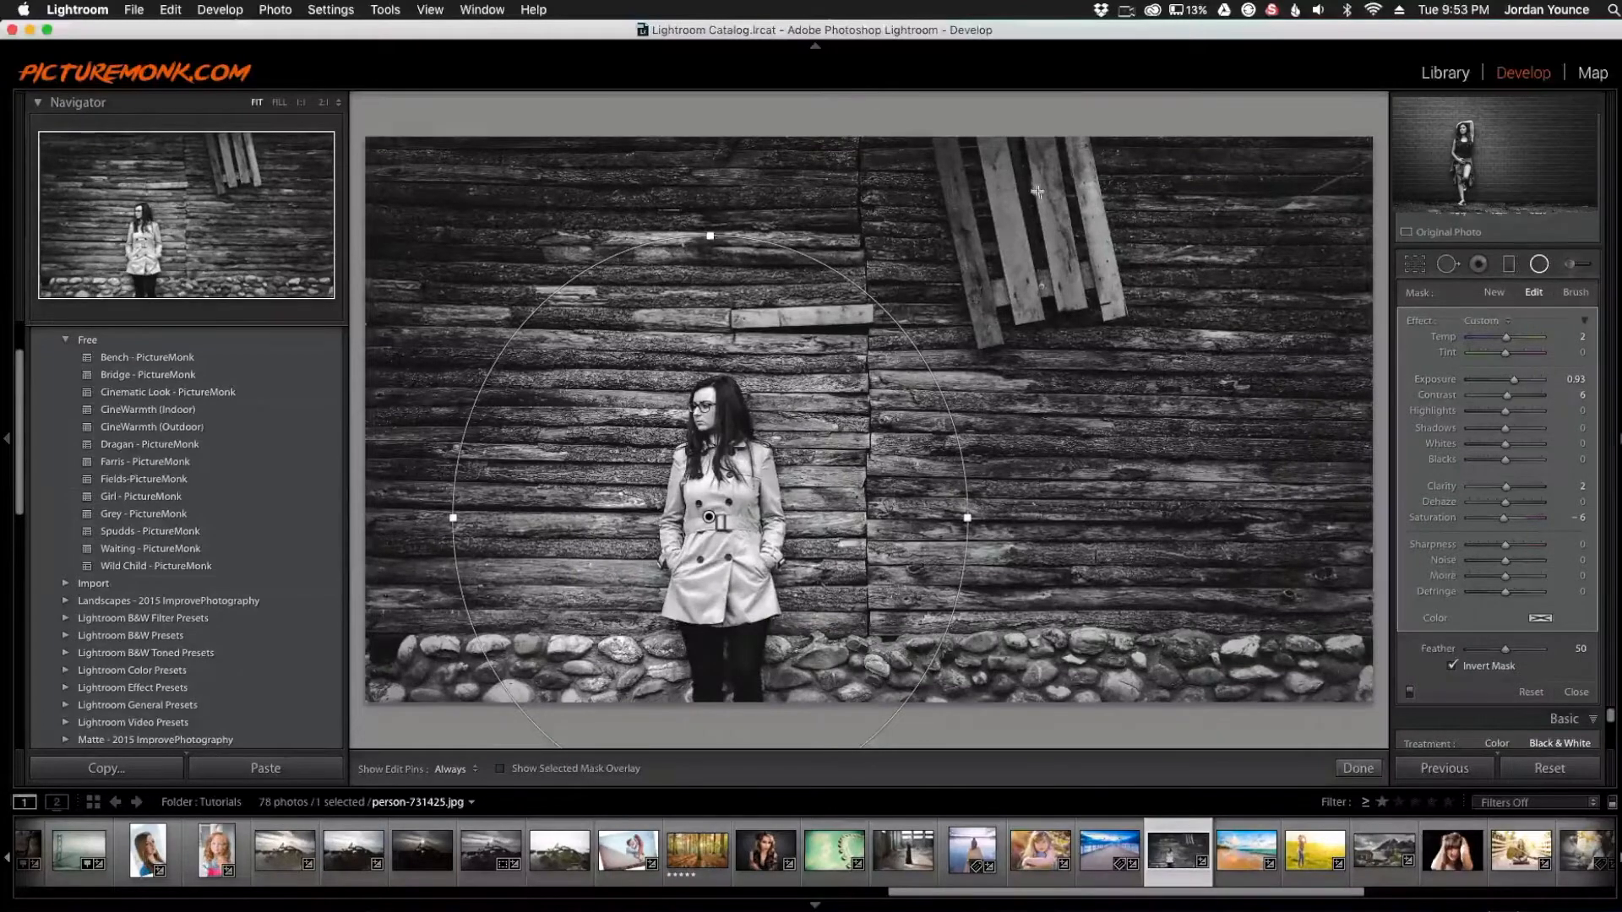
{"action": "left_click_drag", "start_coordinate": [714, 235], "coordinate": [714, 256]}
- Set the radial filter's Highlights to -100 and Exposure to 0.91, and finish editing the filter
{"action": "left_click_drag", "start_coordinate": [1505, 410], "coordinate": [1451, 410]}
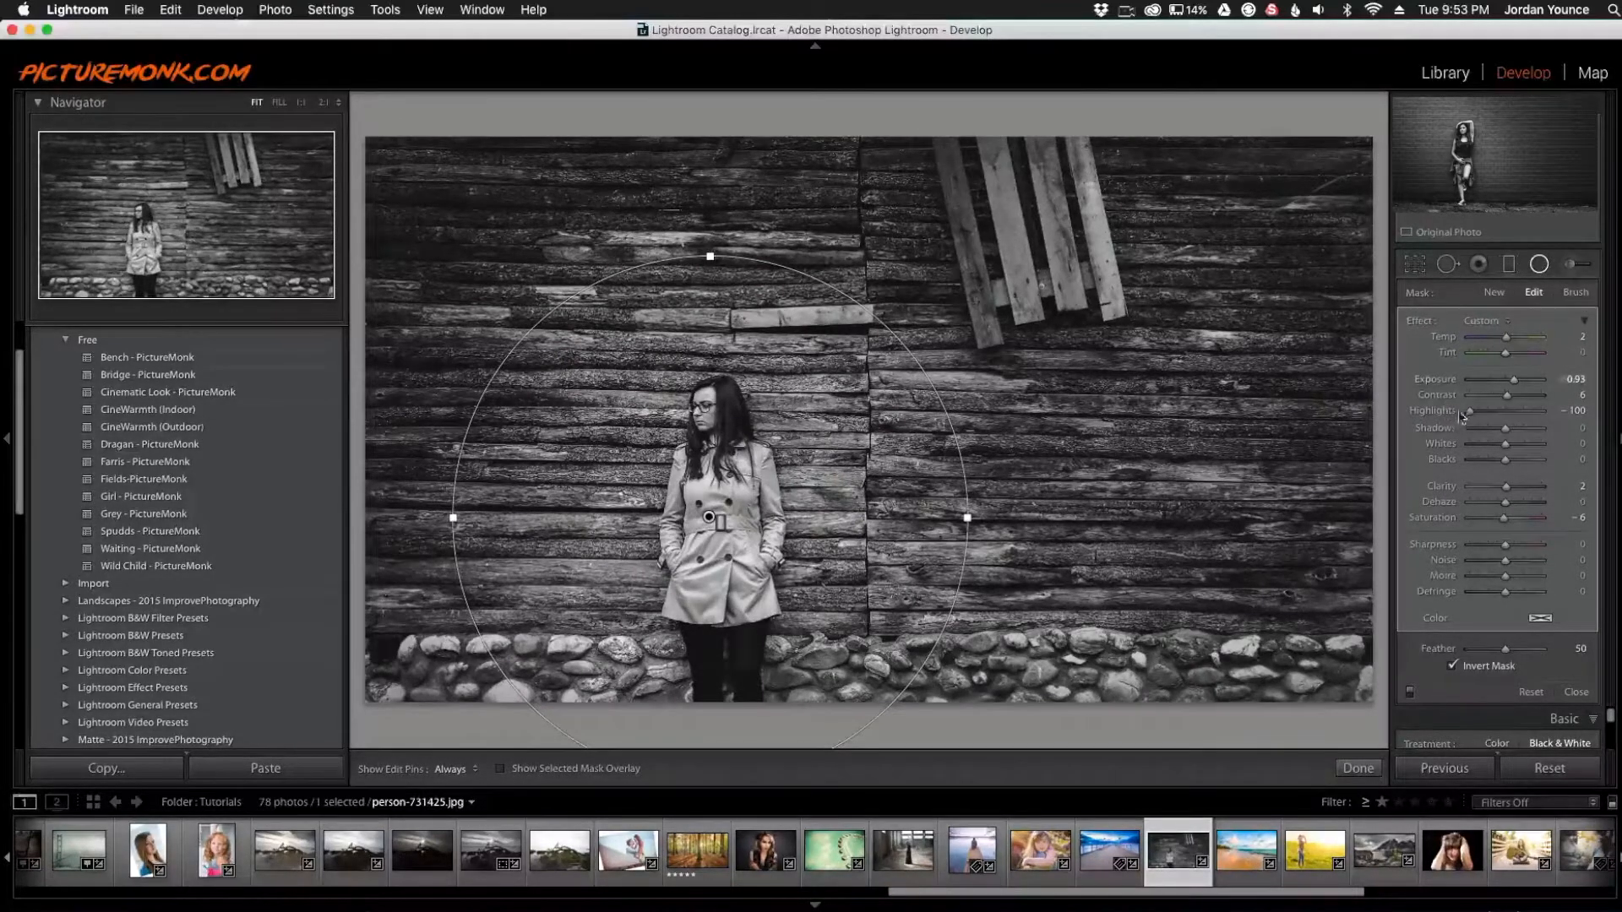
{"action": "left_click_drag", "start_coordinate": [1471, 415], "coordinate": [1509, 414]}
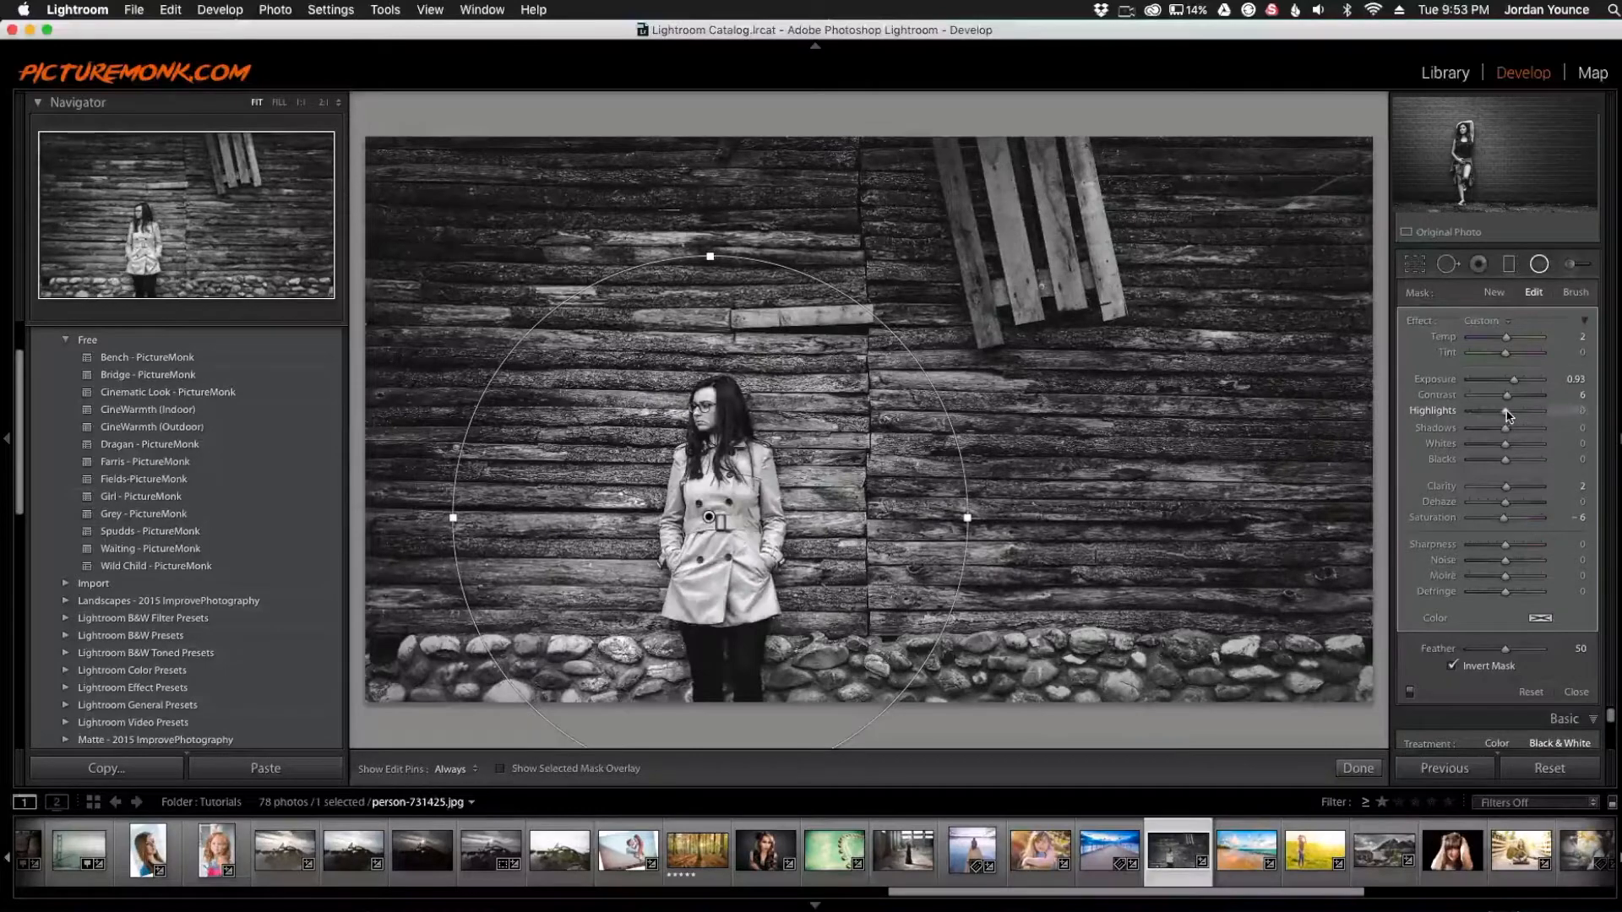
{"action": "left_click_drag", "start_coordinate": [1508, 415], "coordinate": [1468, 414]}
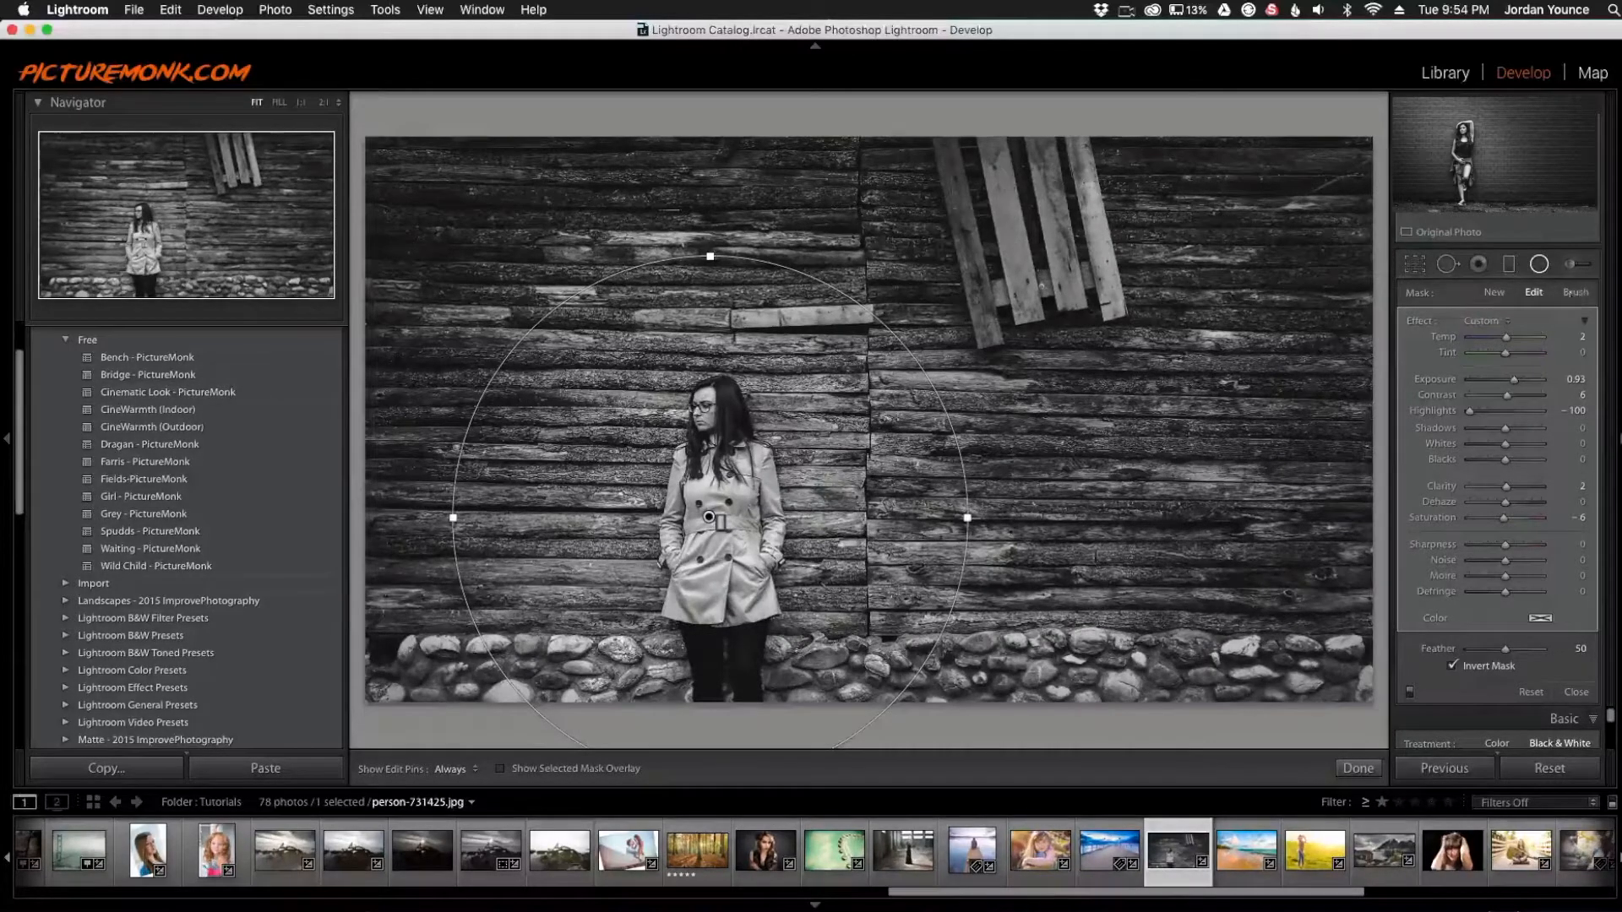
{"action": "left_click_drag", "start_coordinate": [1512, 387], "coordinate": [1515, 387]}
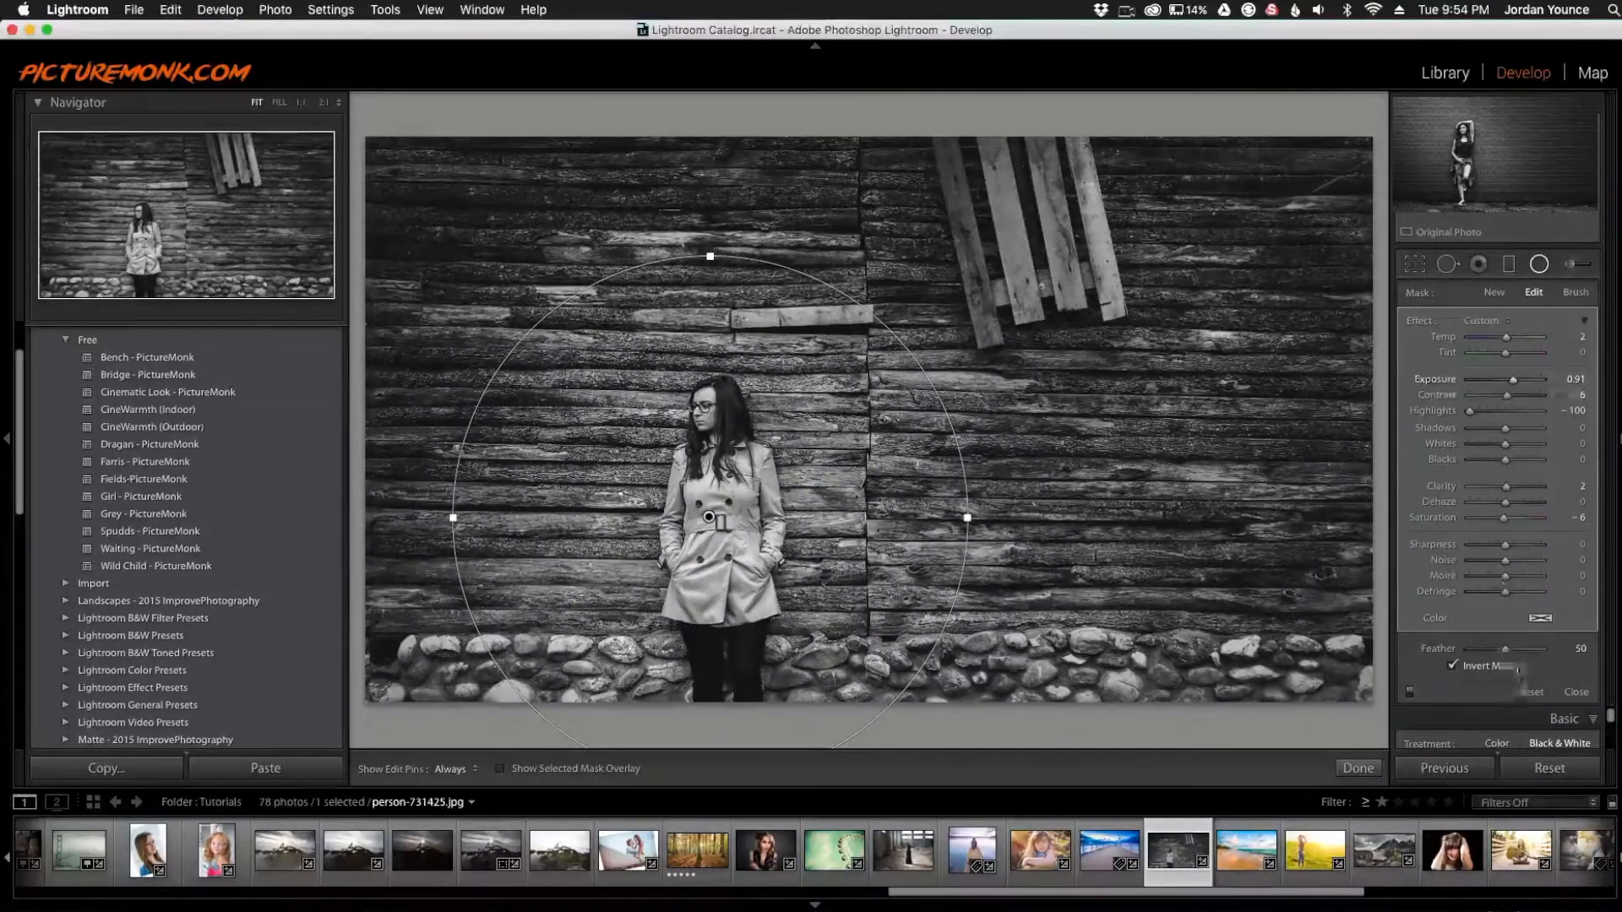
{"action": "left_click", "coordinate": [1574, 692]}
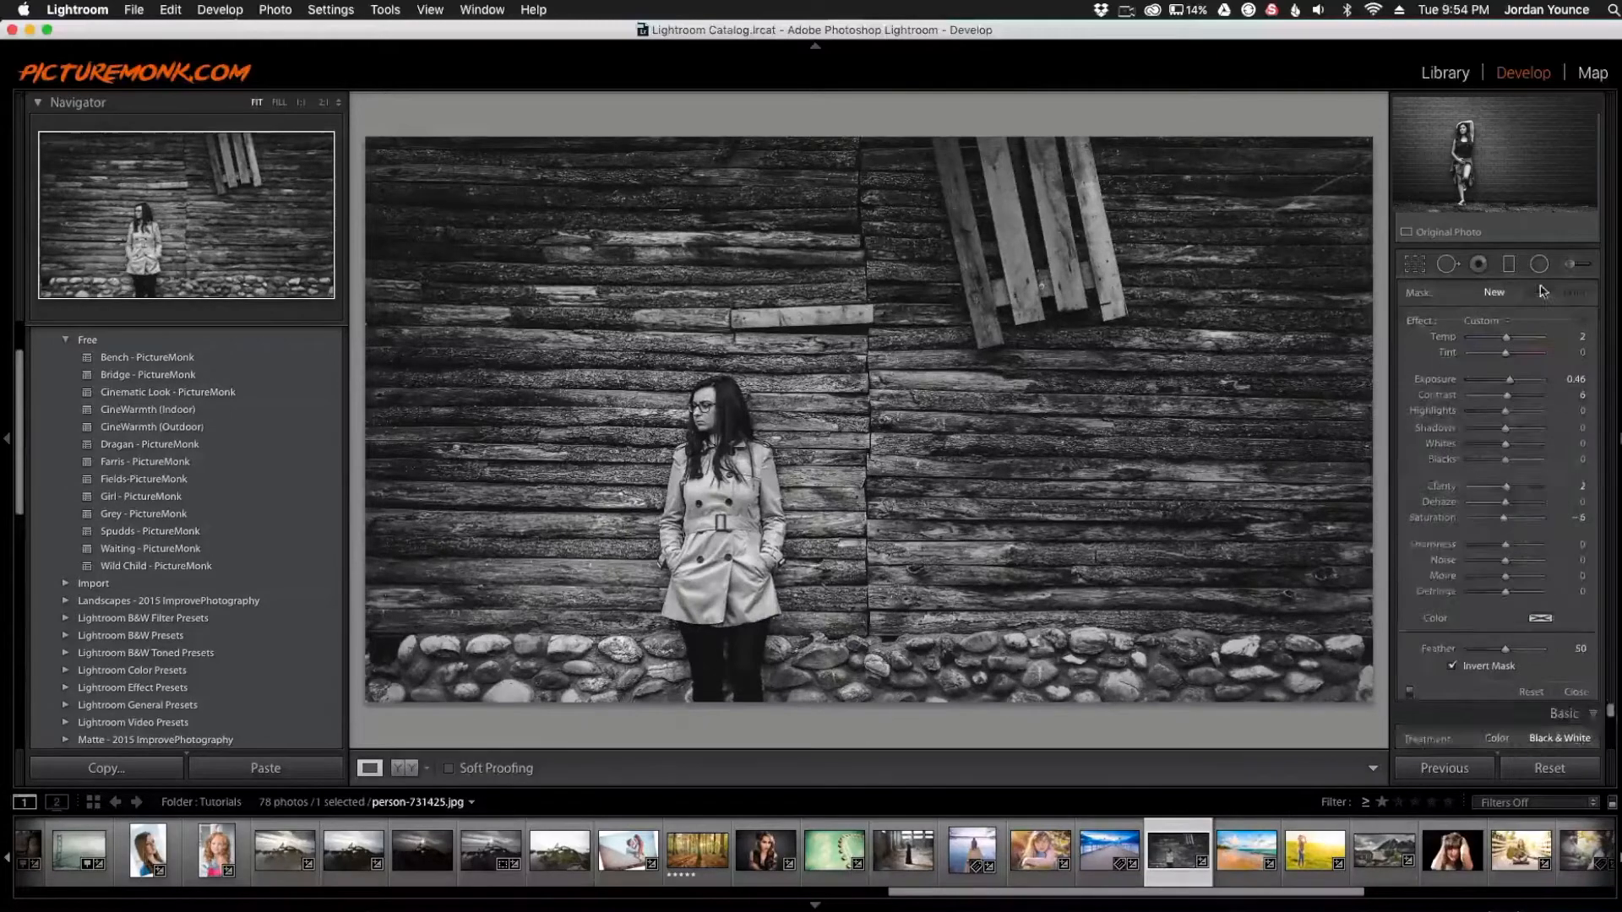
- Add a post-crop vignette with Amount -16, Midpoint 39, Roundness -31 and Feather 100
{"action": "left_click", "coordinate": [1559, 702]}
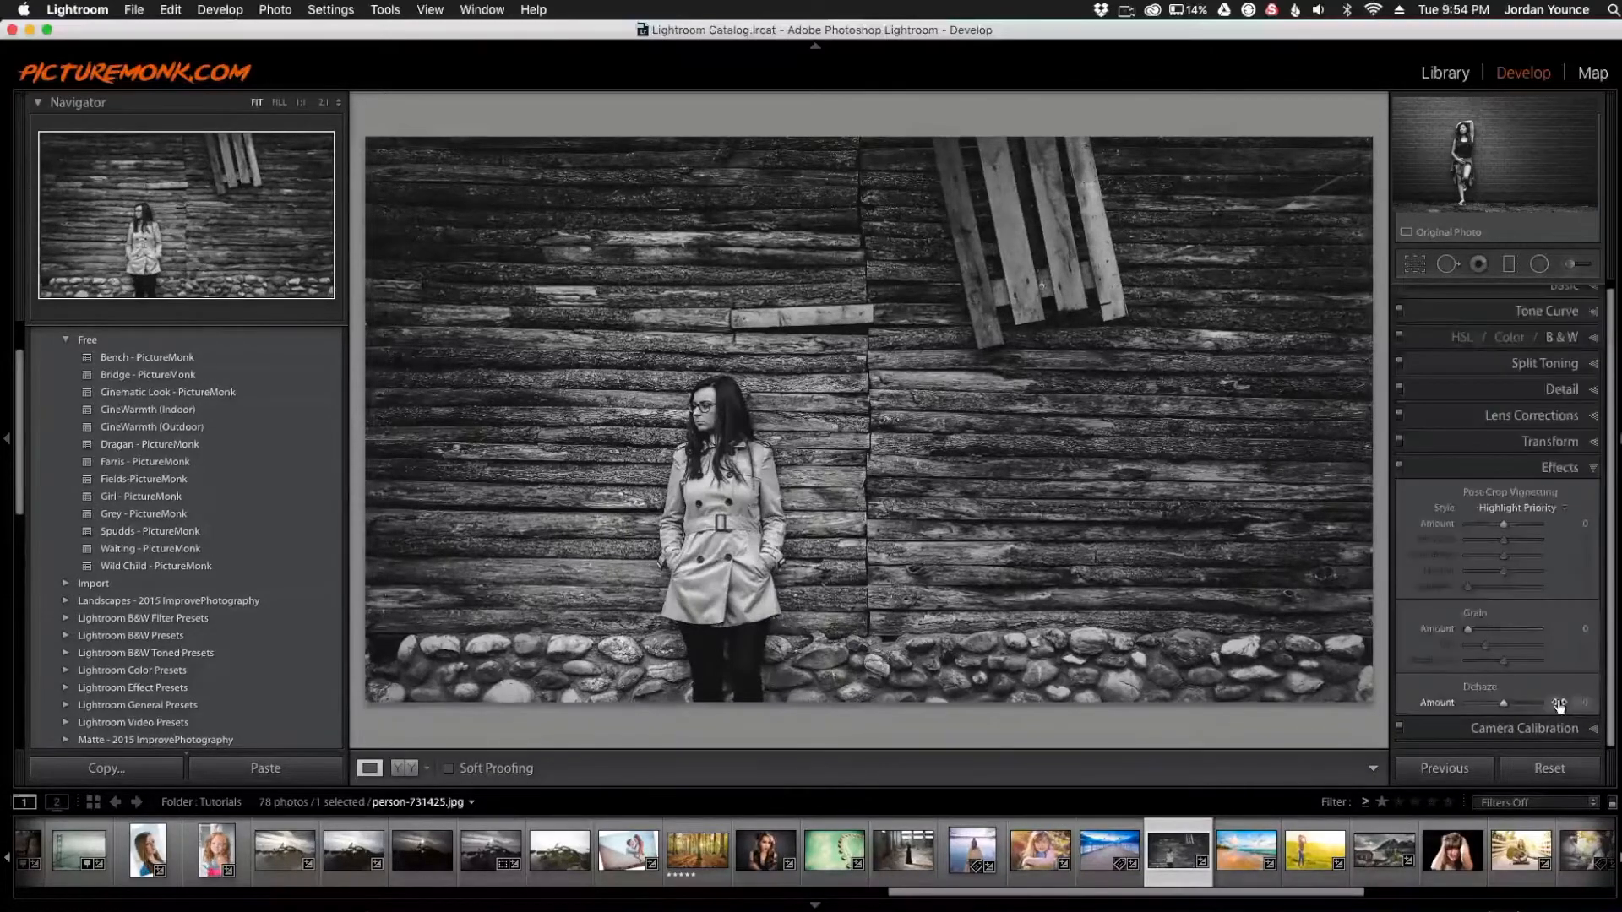
{"action": "left_click_drag", "start_coordinate": [1504, 524], "coordinate": [1500, 525]}
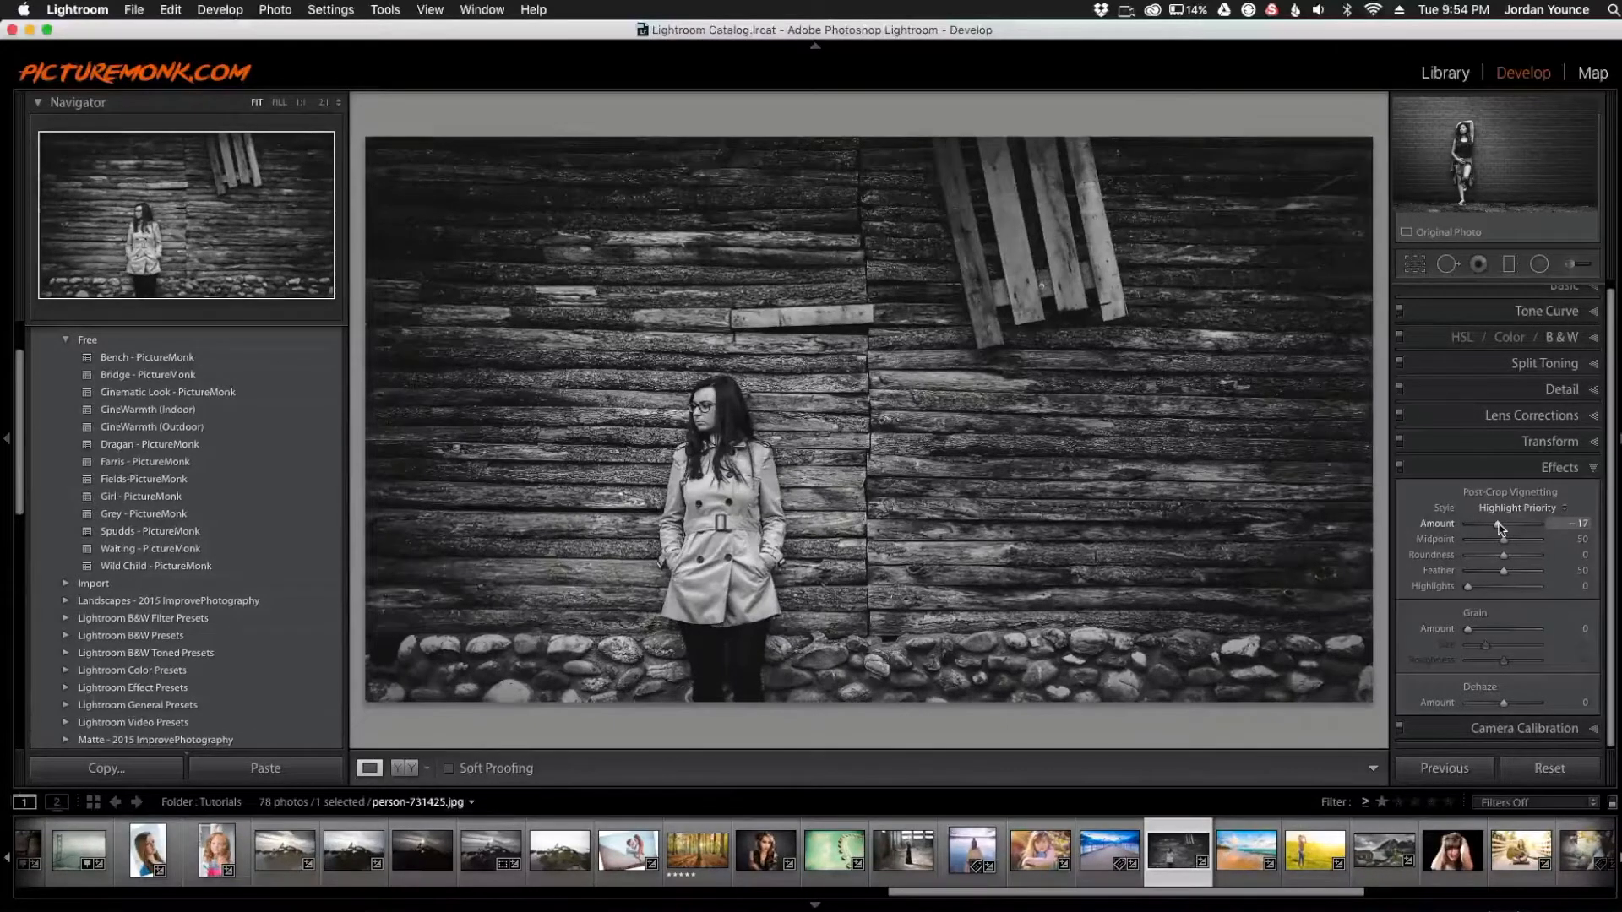
{"action": "left_click_drag", "start_coordinate": [1498, 524], "coordinate": [1560, 568]}
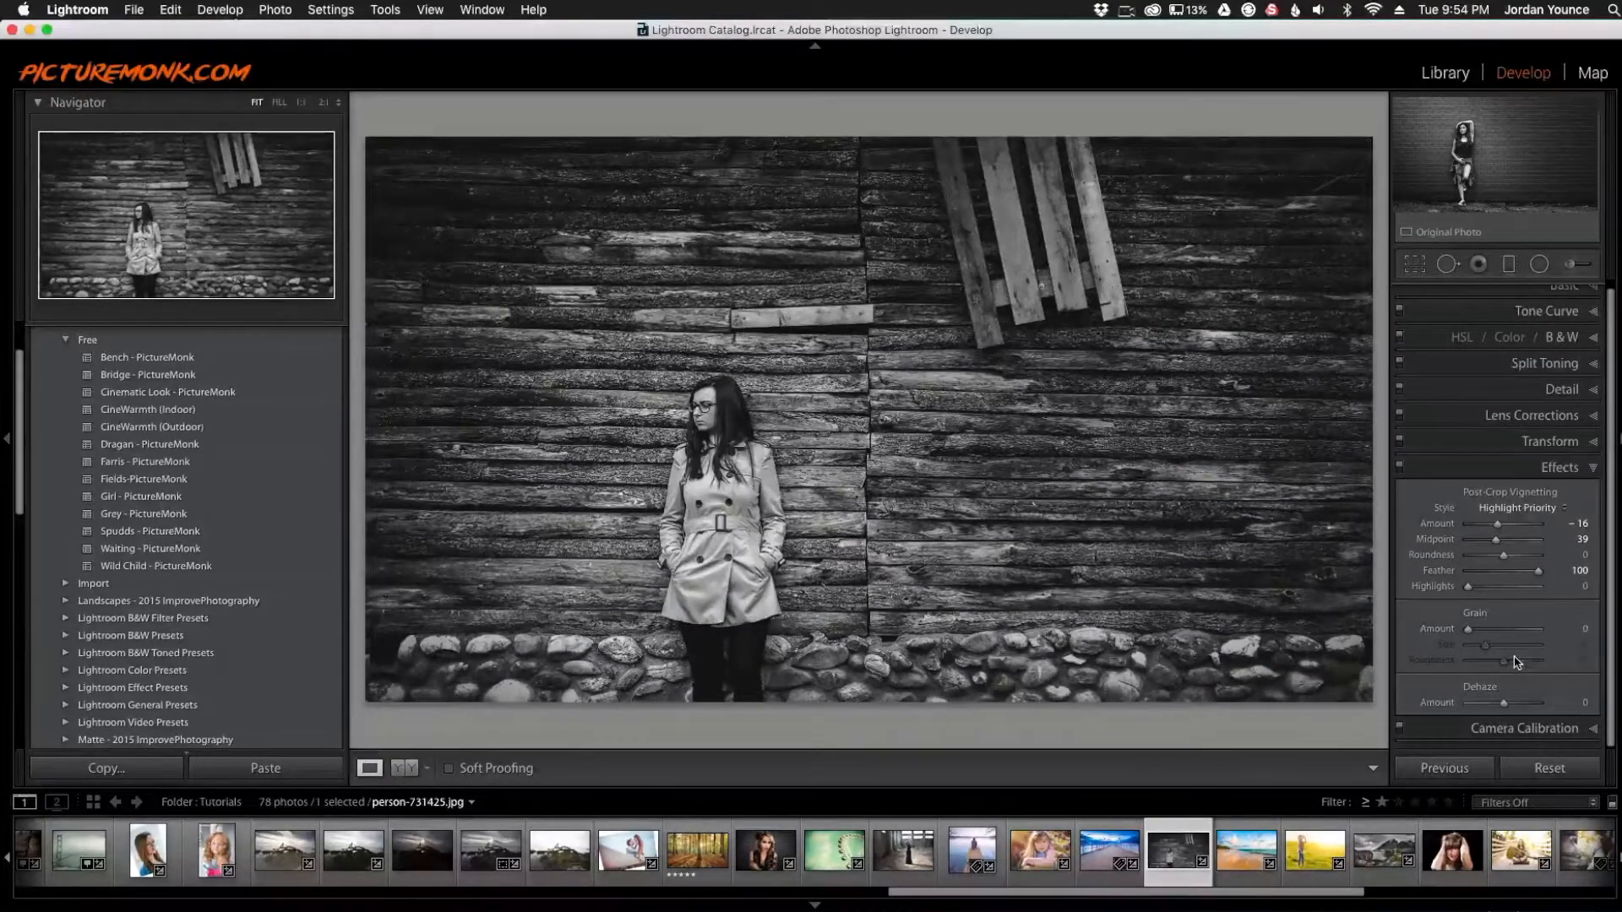
{"action": "left_click_drag", "start_coordinate": [1499, 555], "coordinate": [1490, 559]}
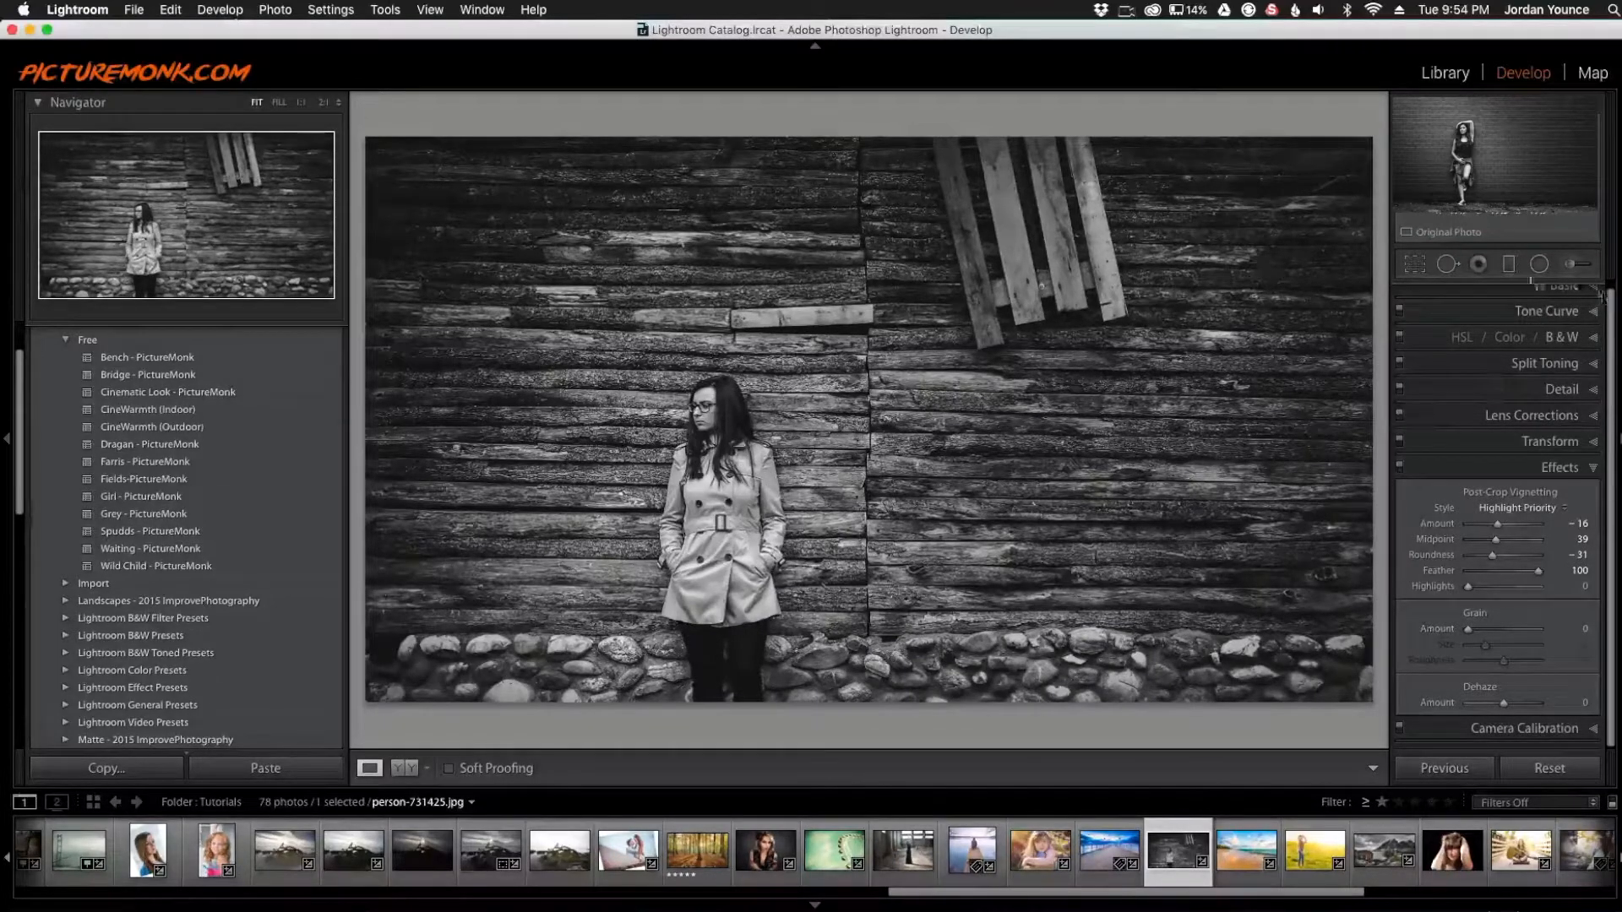
- Add a diagonal graduated filter over the photo's right side with Exposure -0.46, Contrast -13, Highlights -27 and slightly reduced Clarity
{"action": "left_click", "coordinate": [1508, 267]}
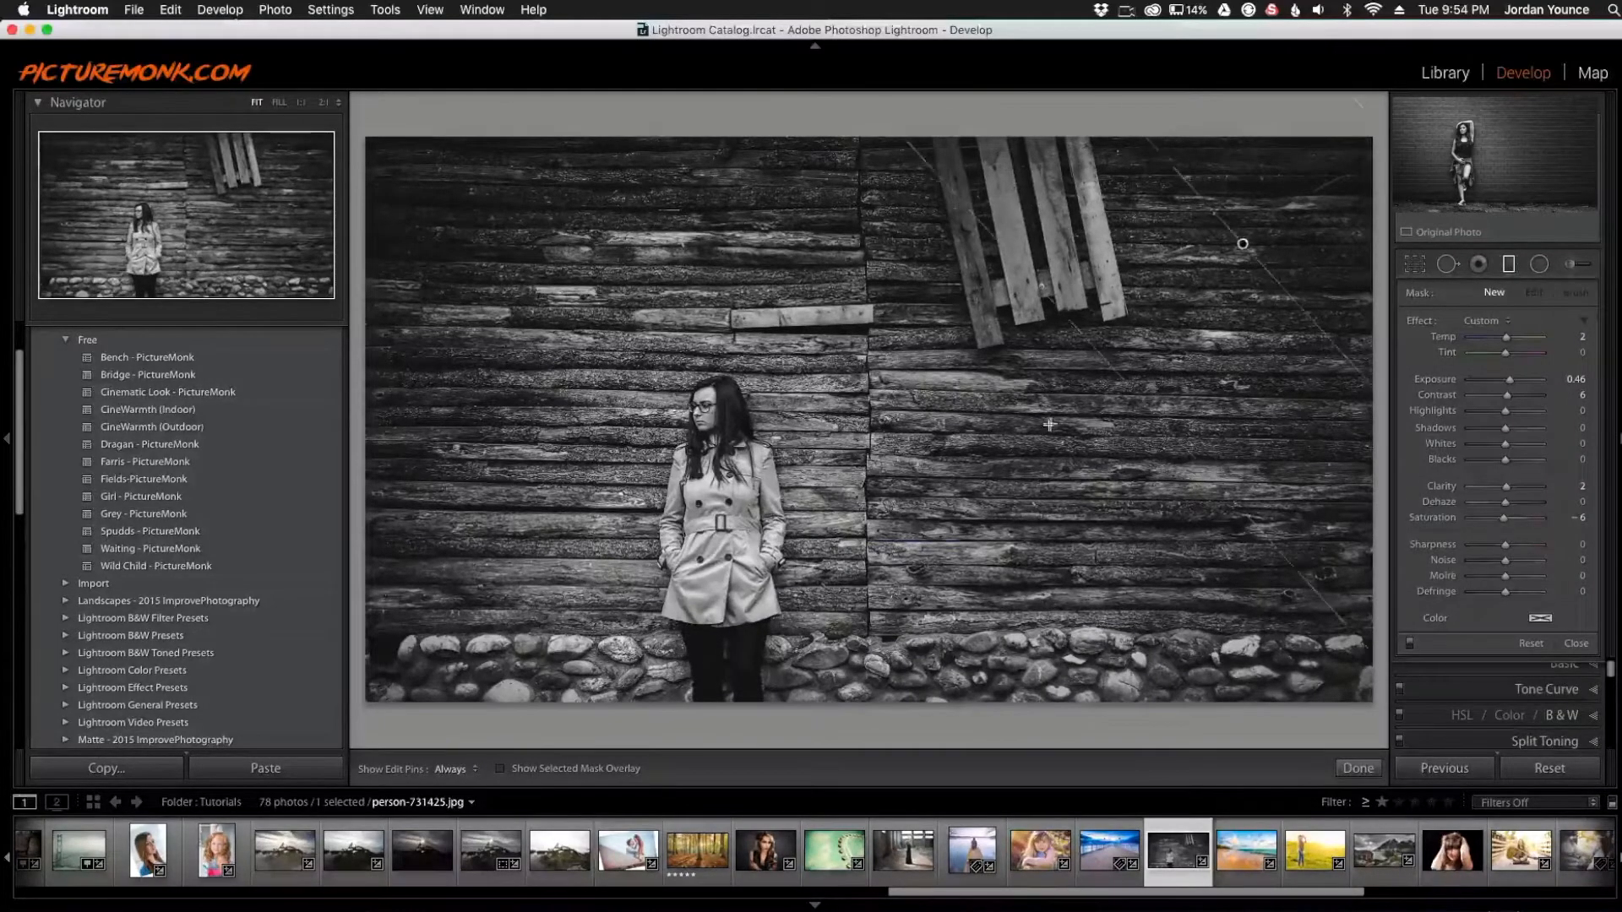
{"action": "left_click_drag", "start_coordinate": [912, 497], "coordinate": [792, 551]}
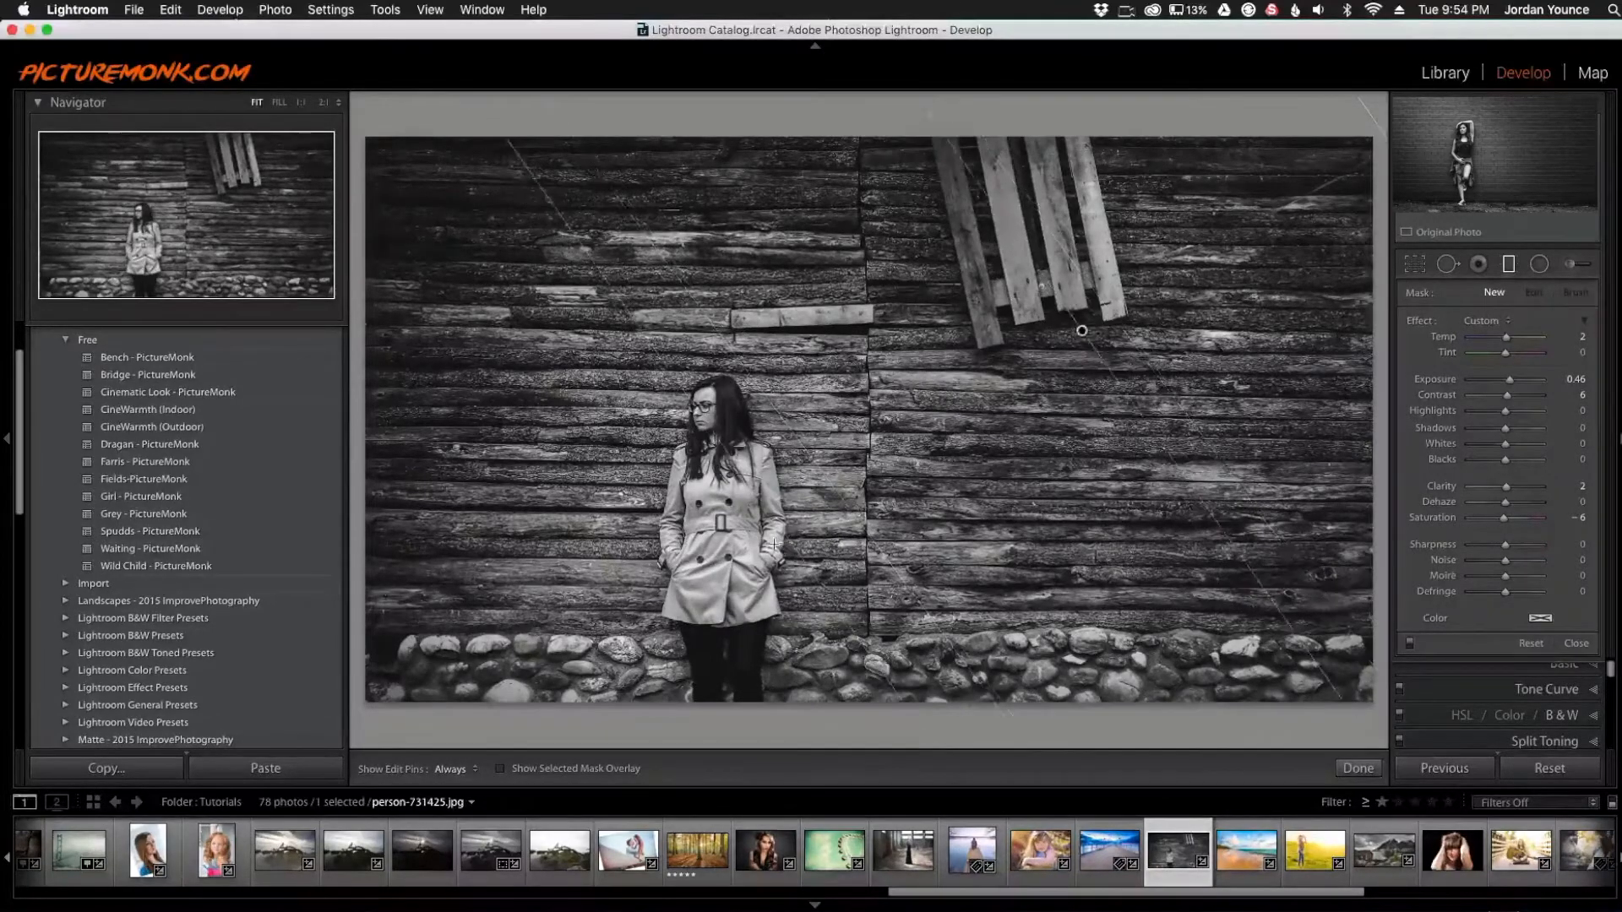
{"action": "mouse_move", "coordinate": [1509, 379]}
{"action": "left_mouse_down"}
{"action": "mouse_move", "coordinate": [1488, 408]}
{"action": "mouse_move", "coordinate": [1502, 380]}
{"action": "left_mouse_up"}
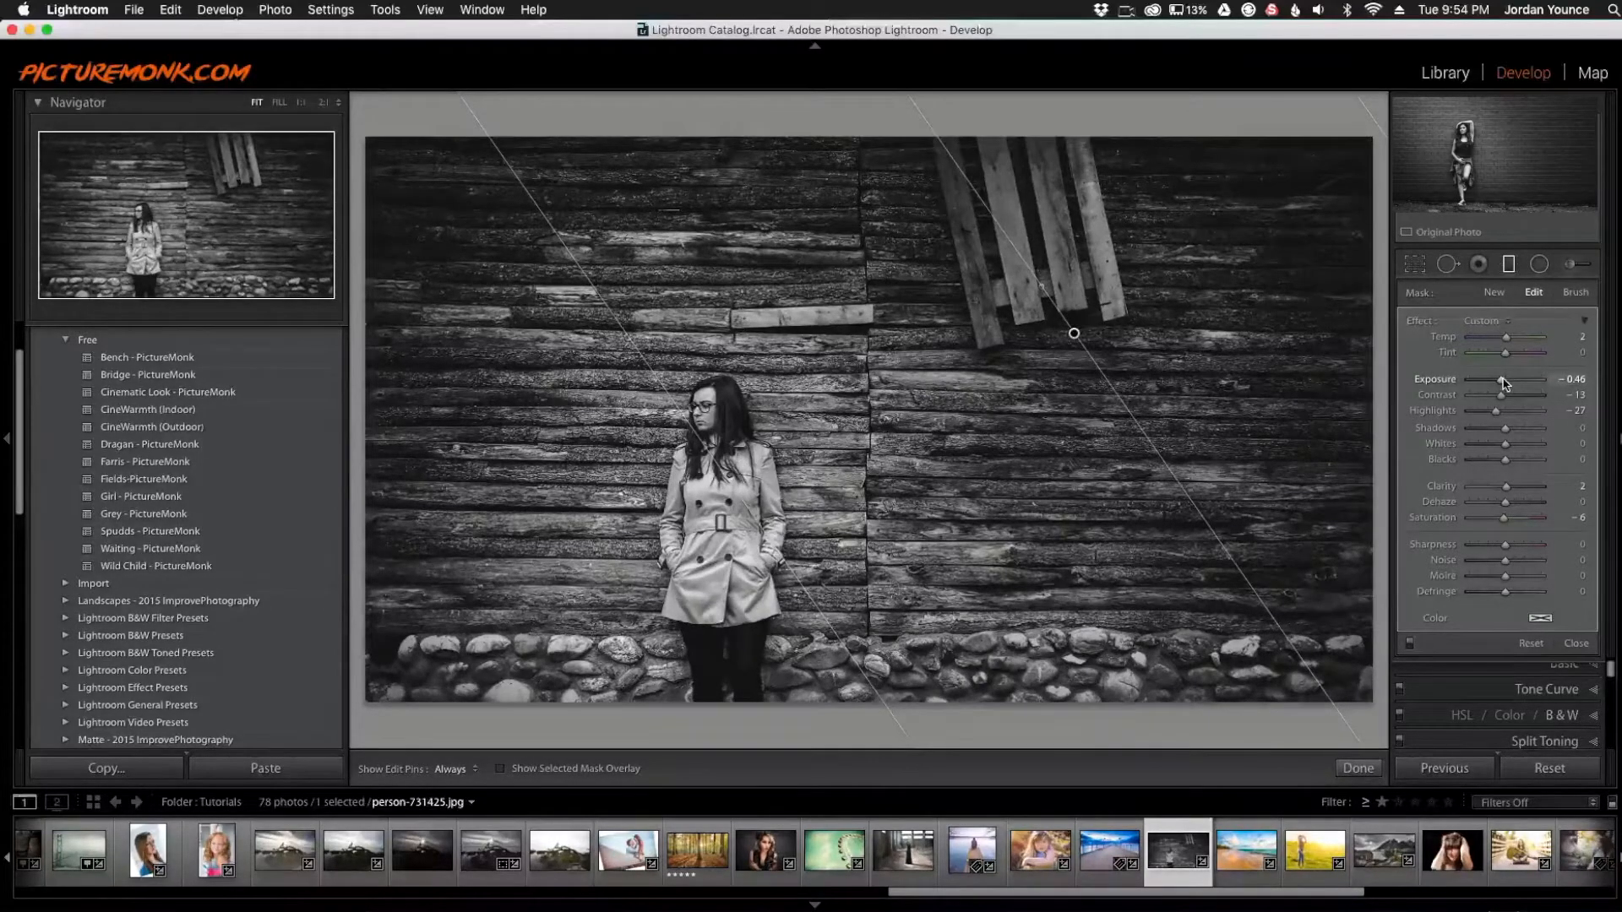
{"action": "left_click_drag", "start_coordinate": [1505, 486], "coordinate": [1502, 486]}
{"action": "left_click", "coordinate": [1509, 265]}
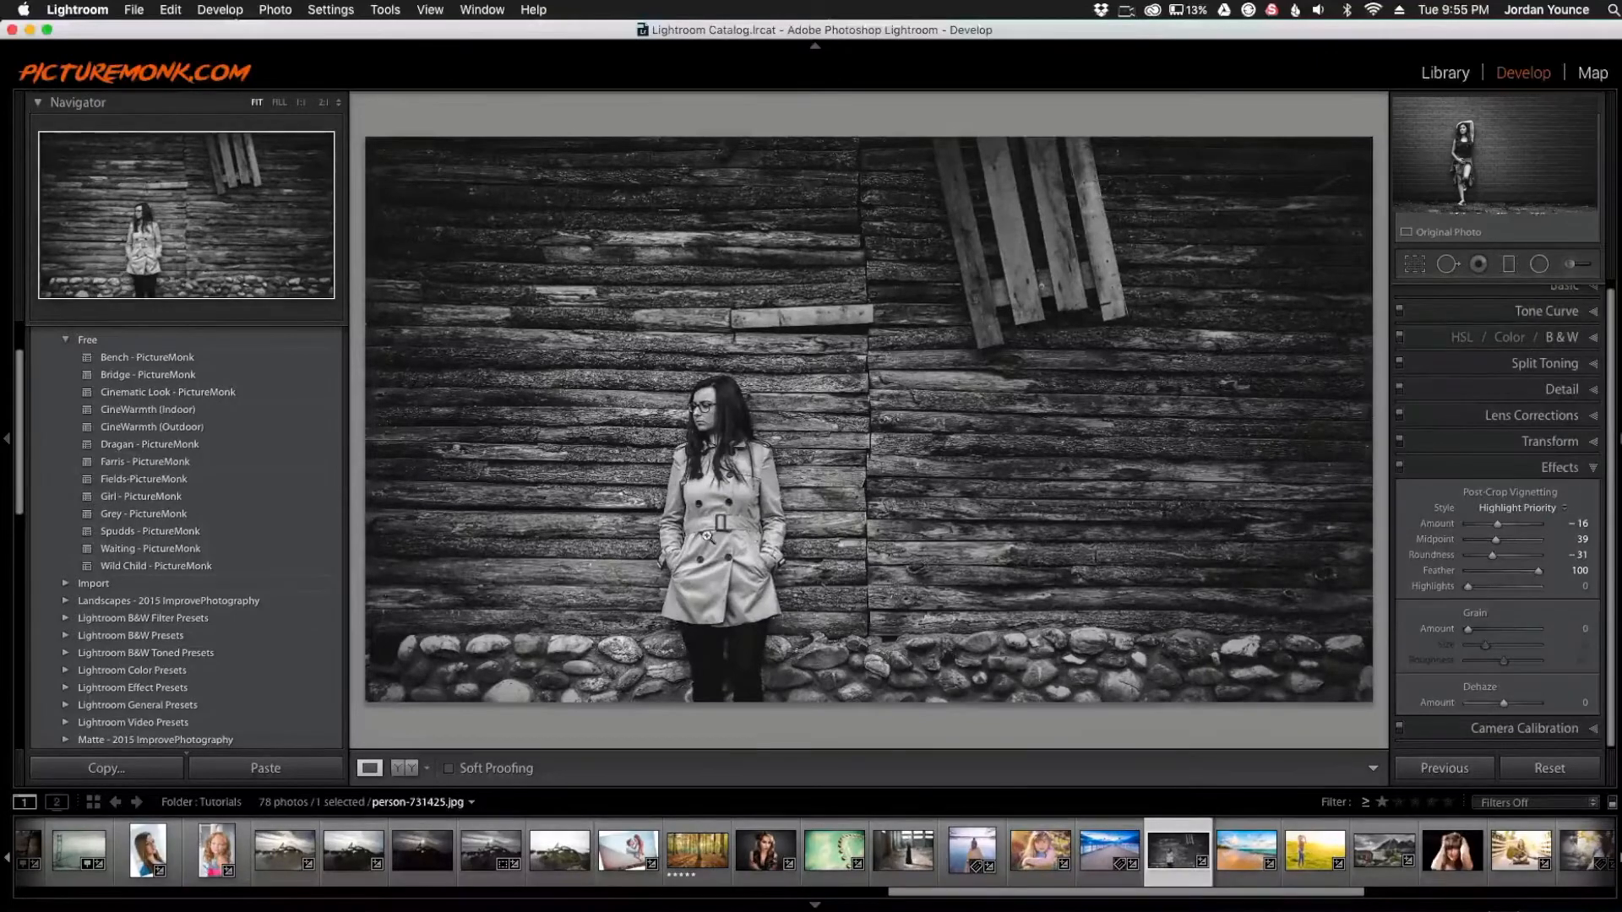
- Widen the radial filter around the woman slightly toward the right and set its Feather to 61
{"action": "left_click", "coordinate": [1539, 264]}
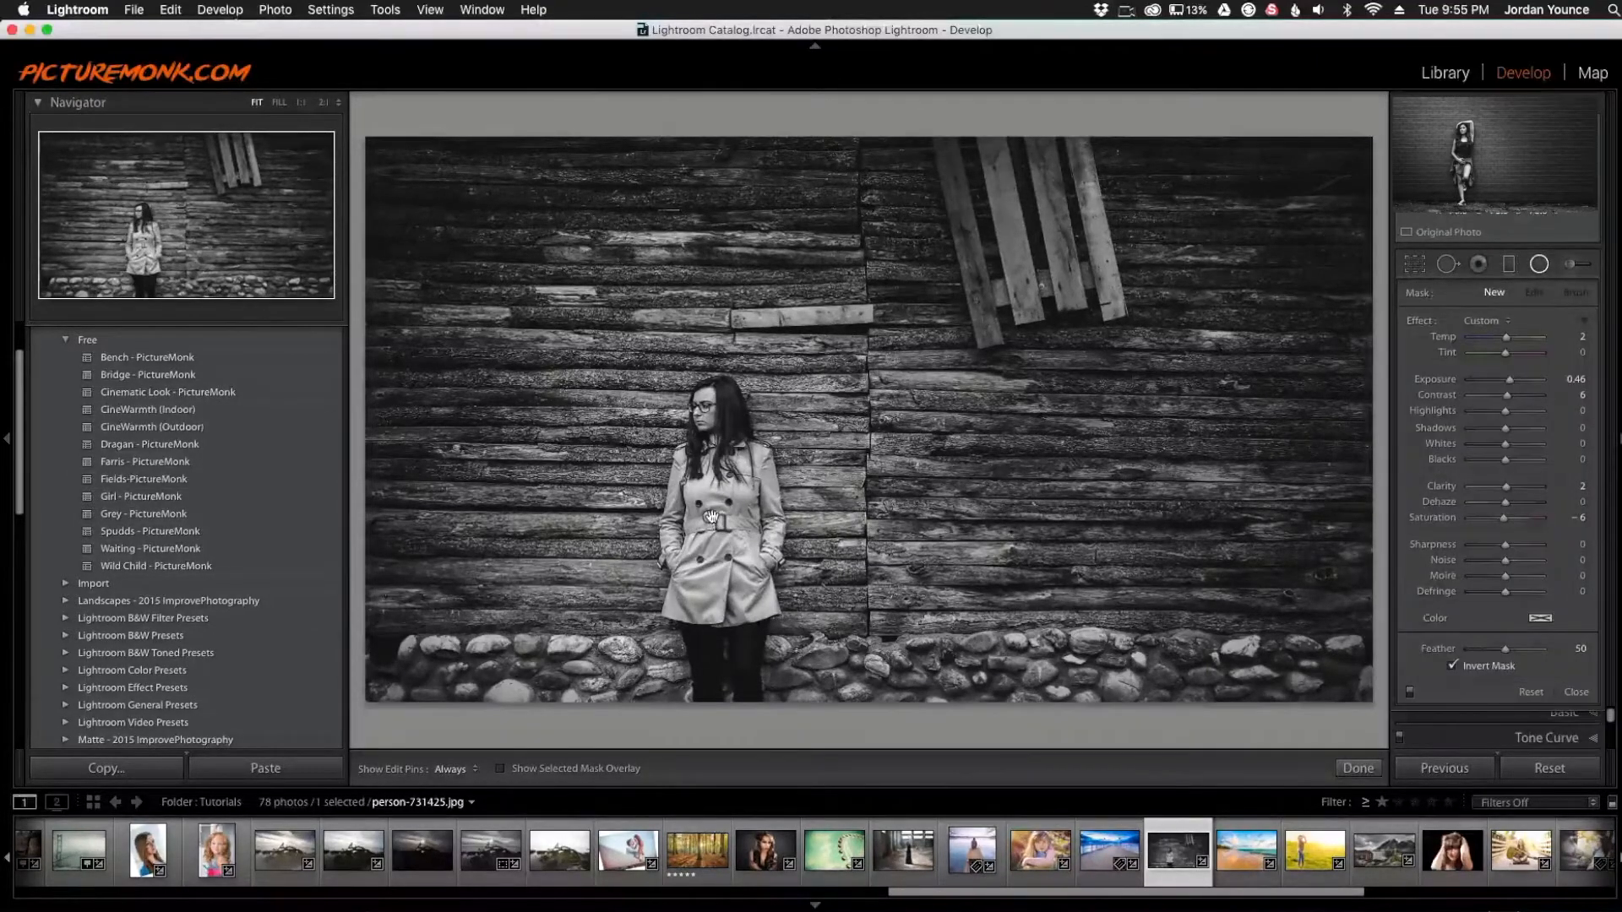
{"action": "left_click_drag", "start_coordinate": [711, 517], "coordinate": [968, 517]}
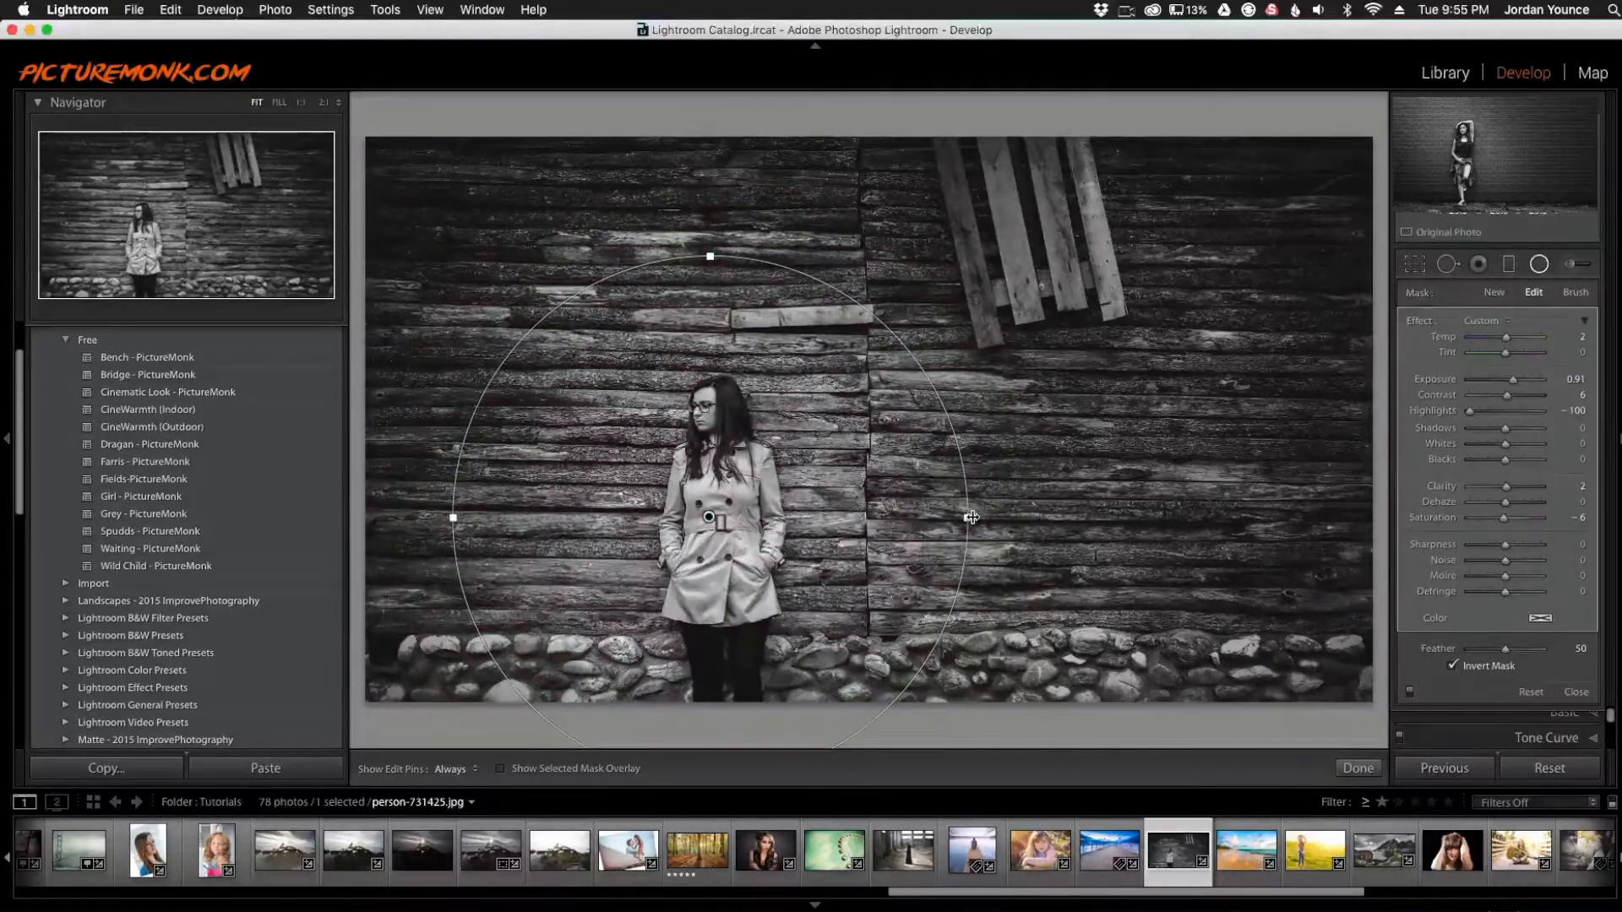
{"action": "left_click_drag", "start_coordinate": [971, 517], "coordinate": [985, 517]}
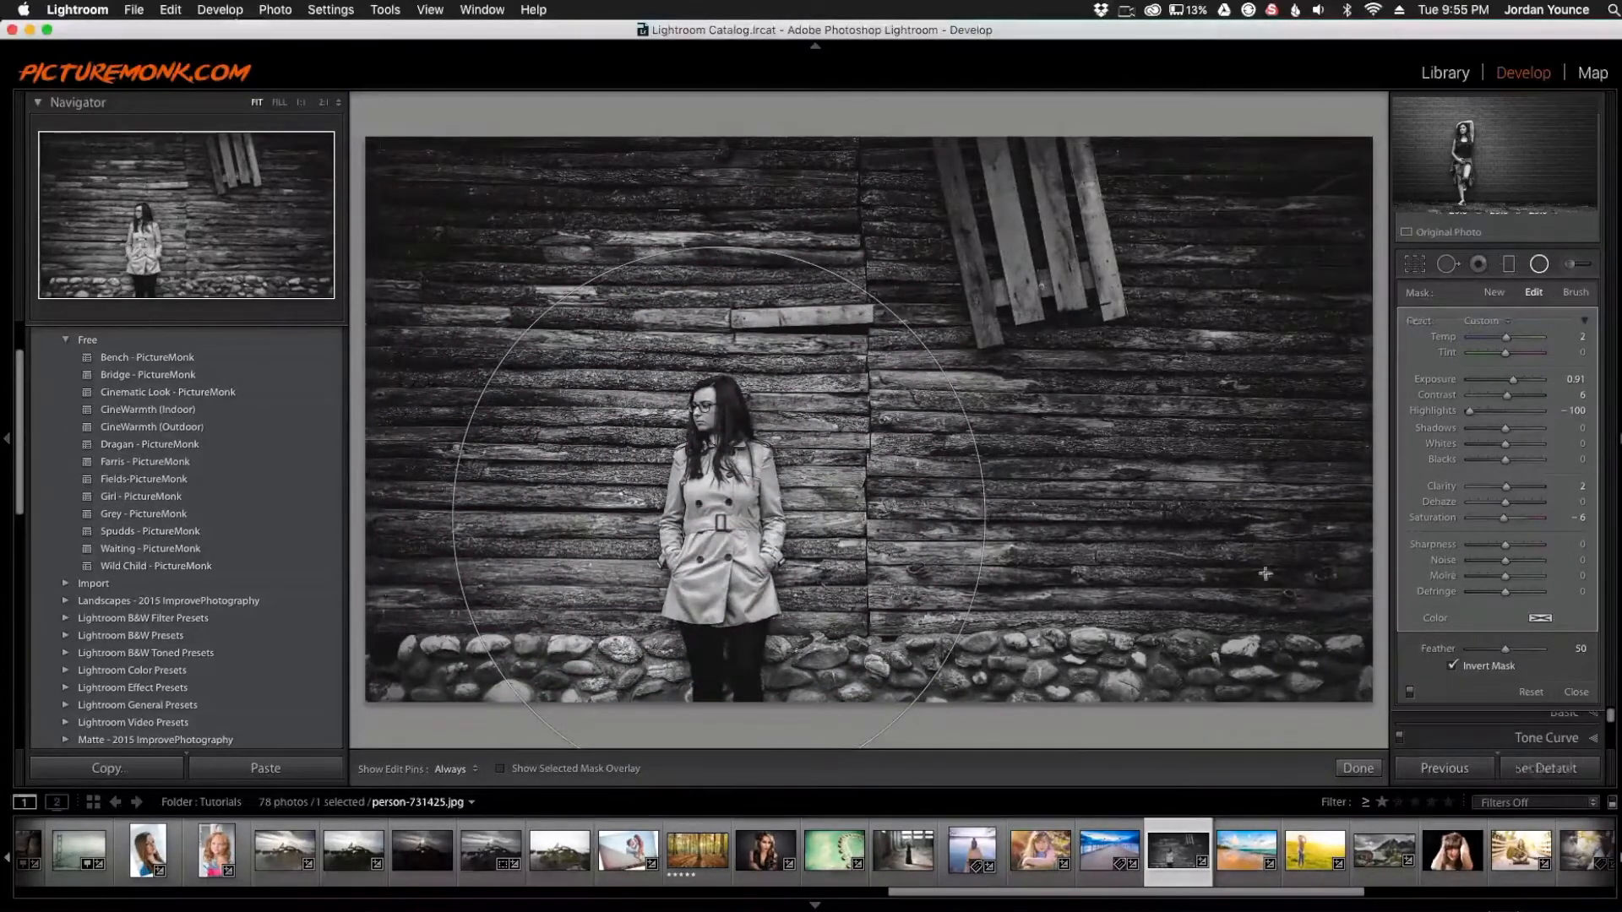
{"action": "mouse_move", "coordinate": [1505, 649]}
{"action": "left_mouse_down"}
{"action": "mouse_move", "coordinate": [1473, 647]}
{"action": "mouse_move", "coordinate": [1515, 646]}
{"action": "left_mouse_up"}
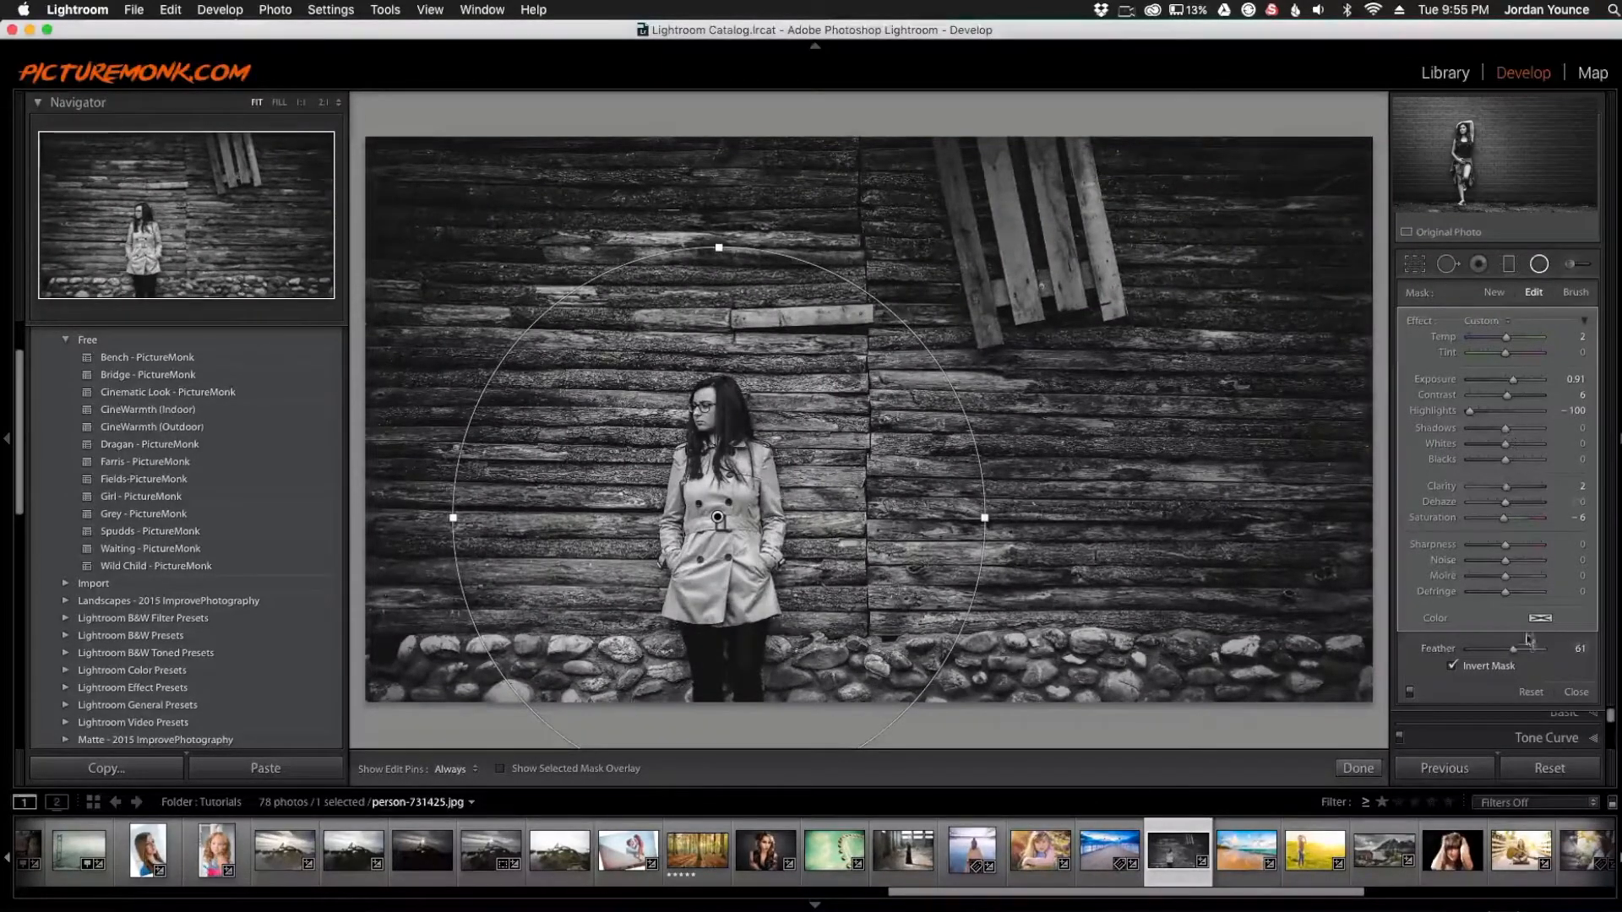
- Set the radial filter's Feather to 73 and Exposure to 1.11, and finish editing the filter
{"action": "left_click_drag", "start_coordinate": [1526, 657], "coordinate": [1527, 656]}
{"action": "left_click_drag", "start_coordinate": [1512, 381], "coordinate": [1515, 384]}
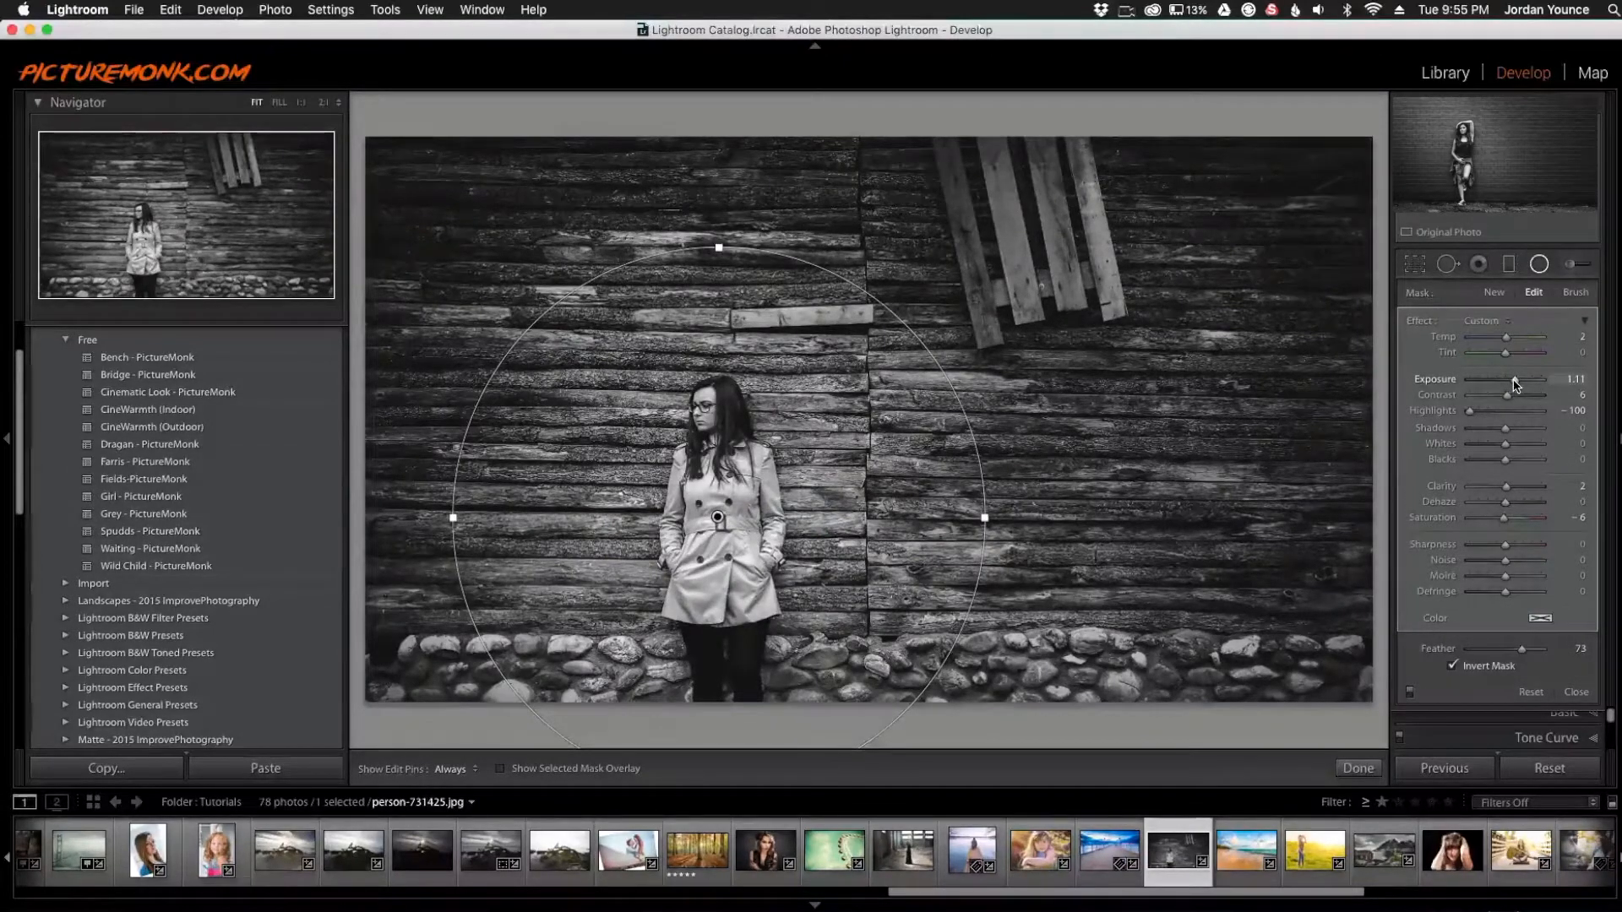
{"action": "left_click", "coordinate": [1358, 768]}
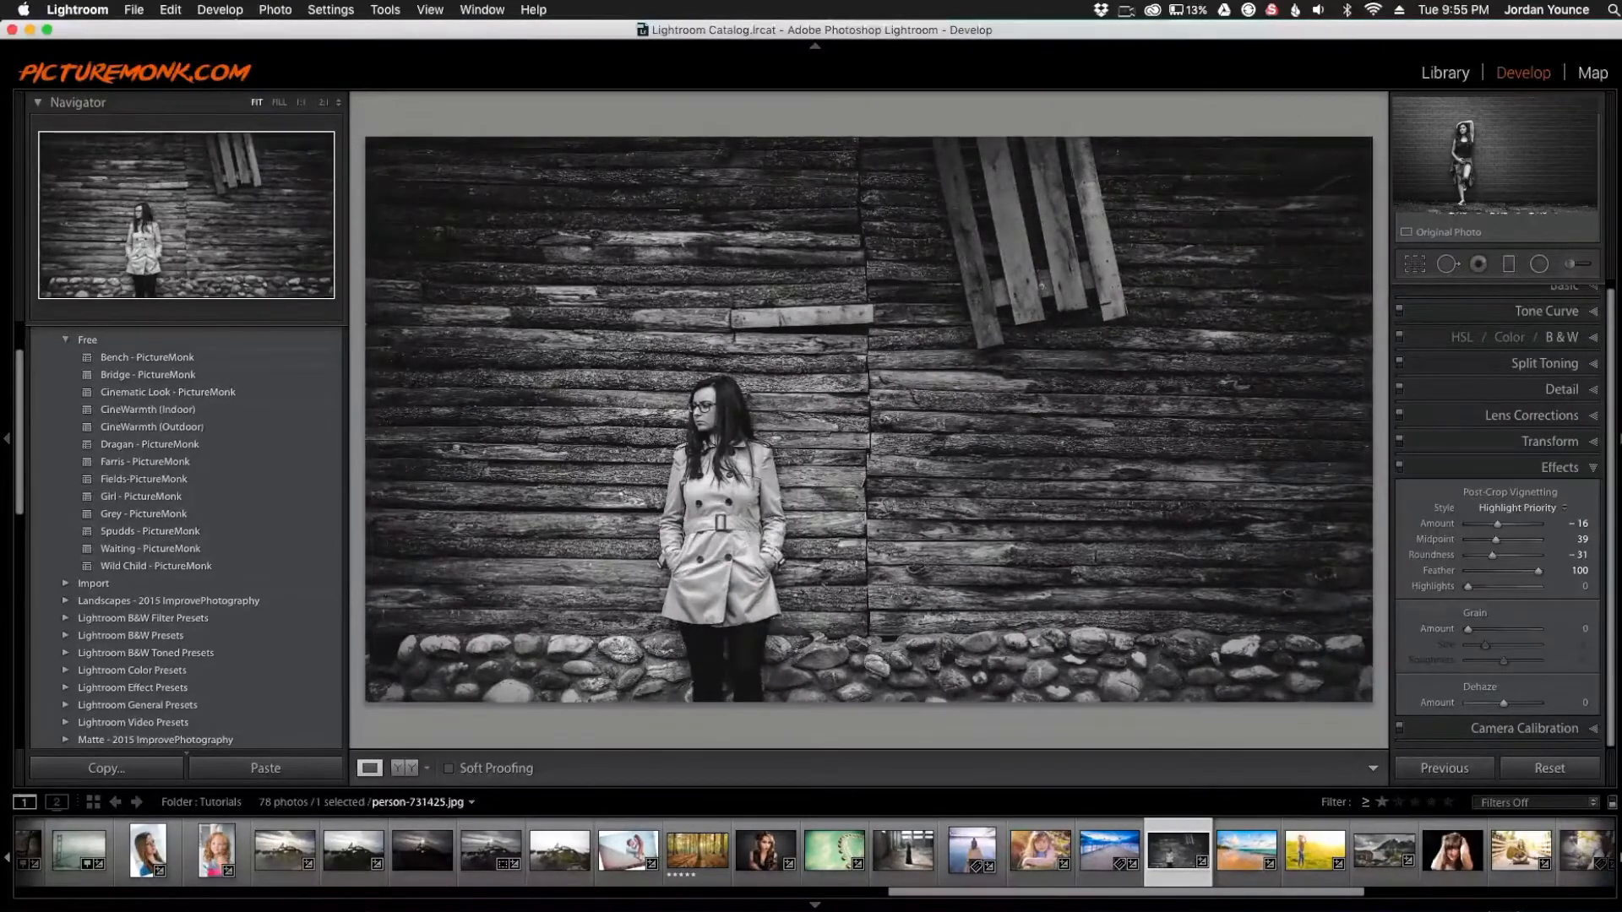
- Check the mask coverage of the radial filter around the woman, and compare the original and edited photo side by side
{"action": "left_click", "coordinate": [1539, 265]}
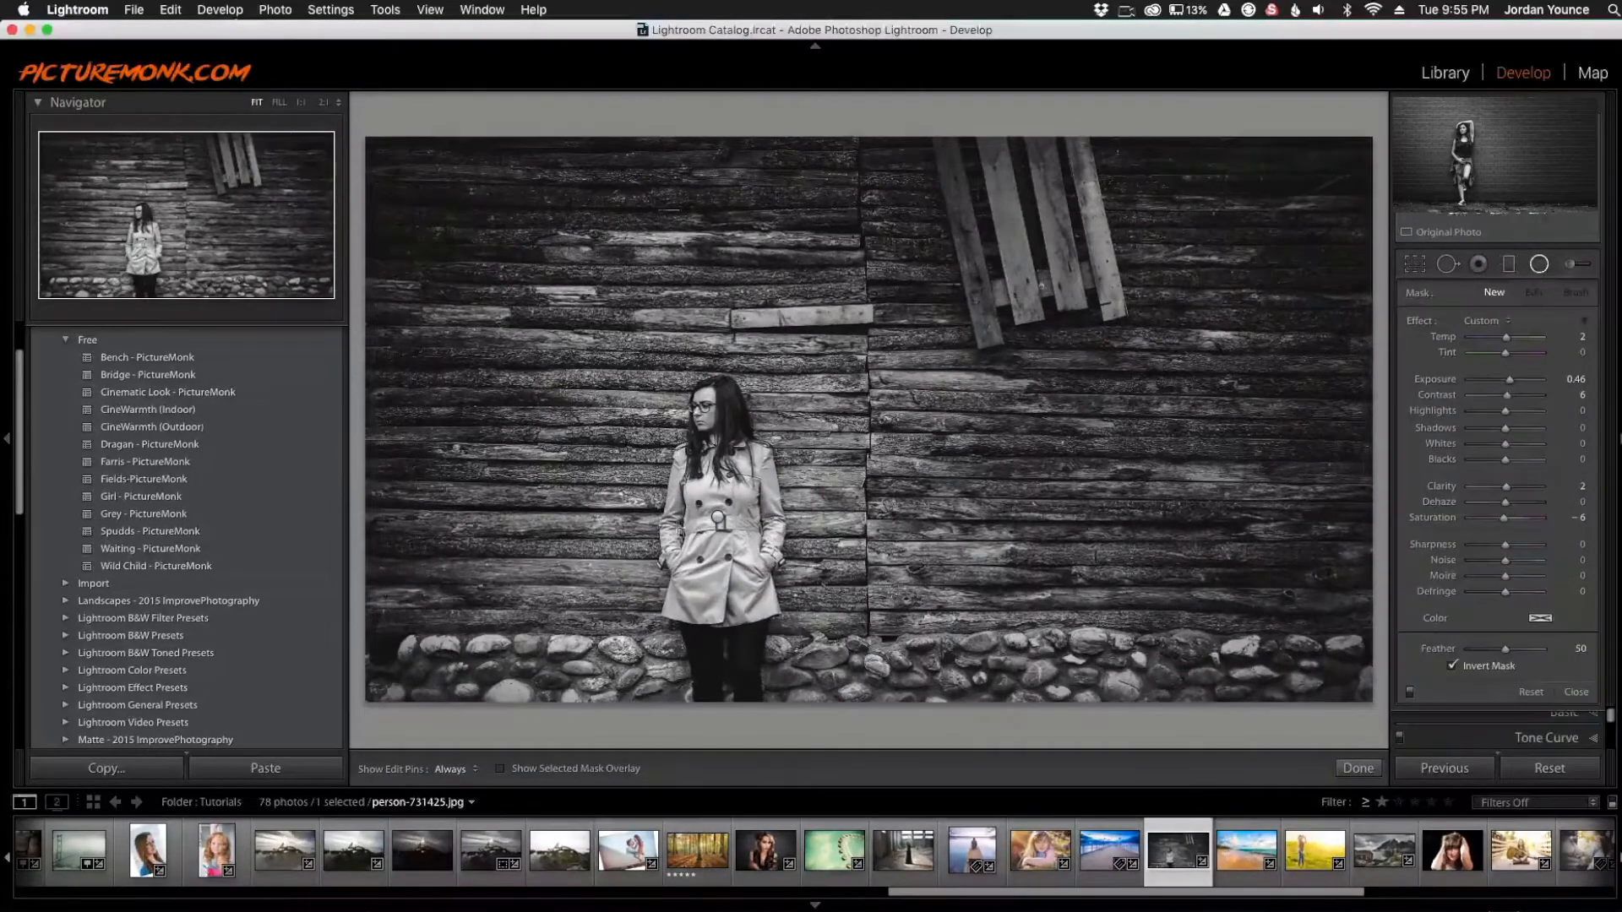
{"action": "left_click_drag", "start_coordinate": [717, 517], "coordinate": [985, 247]}
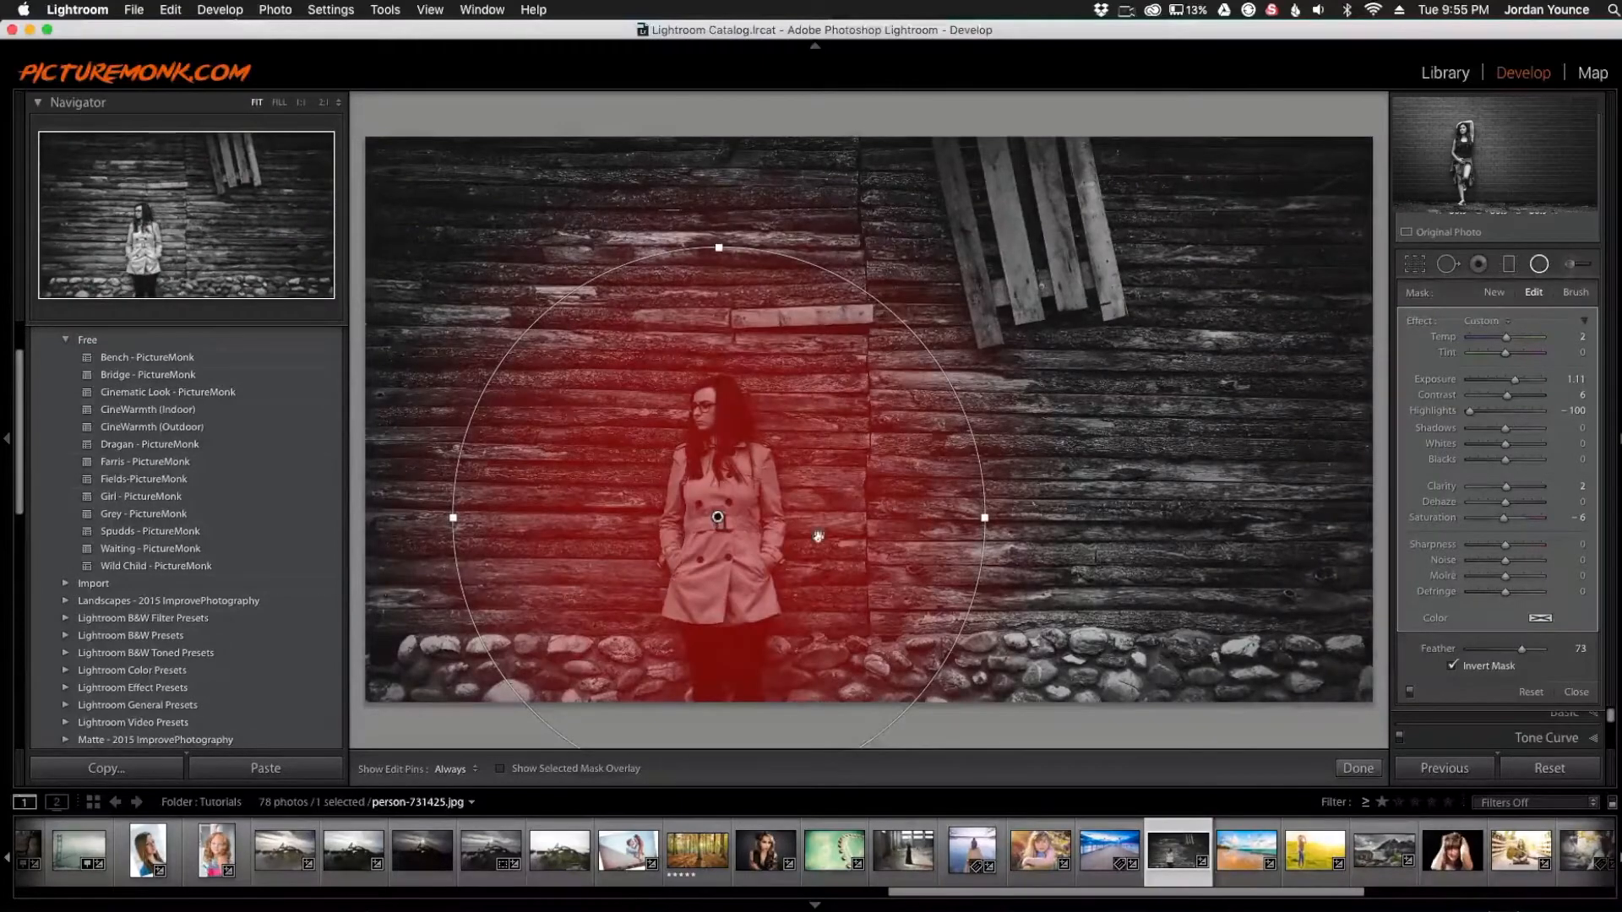
{"action": "left_click", "coordinate": [1358, 768]}
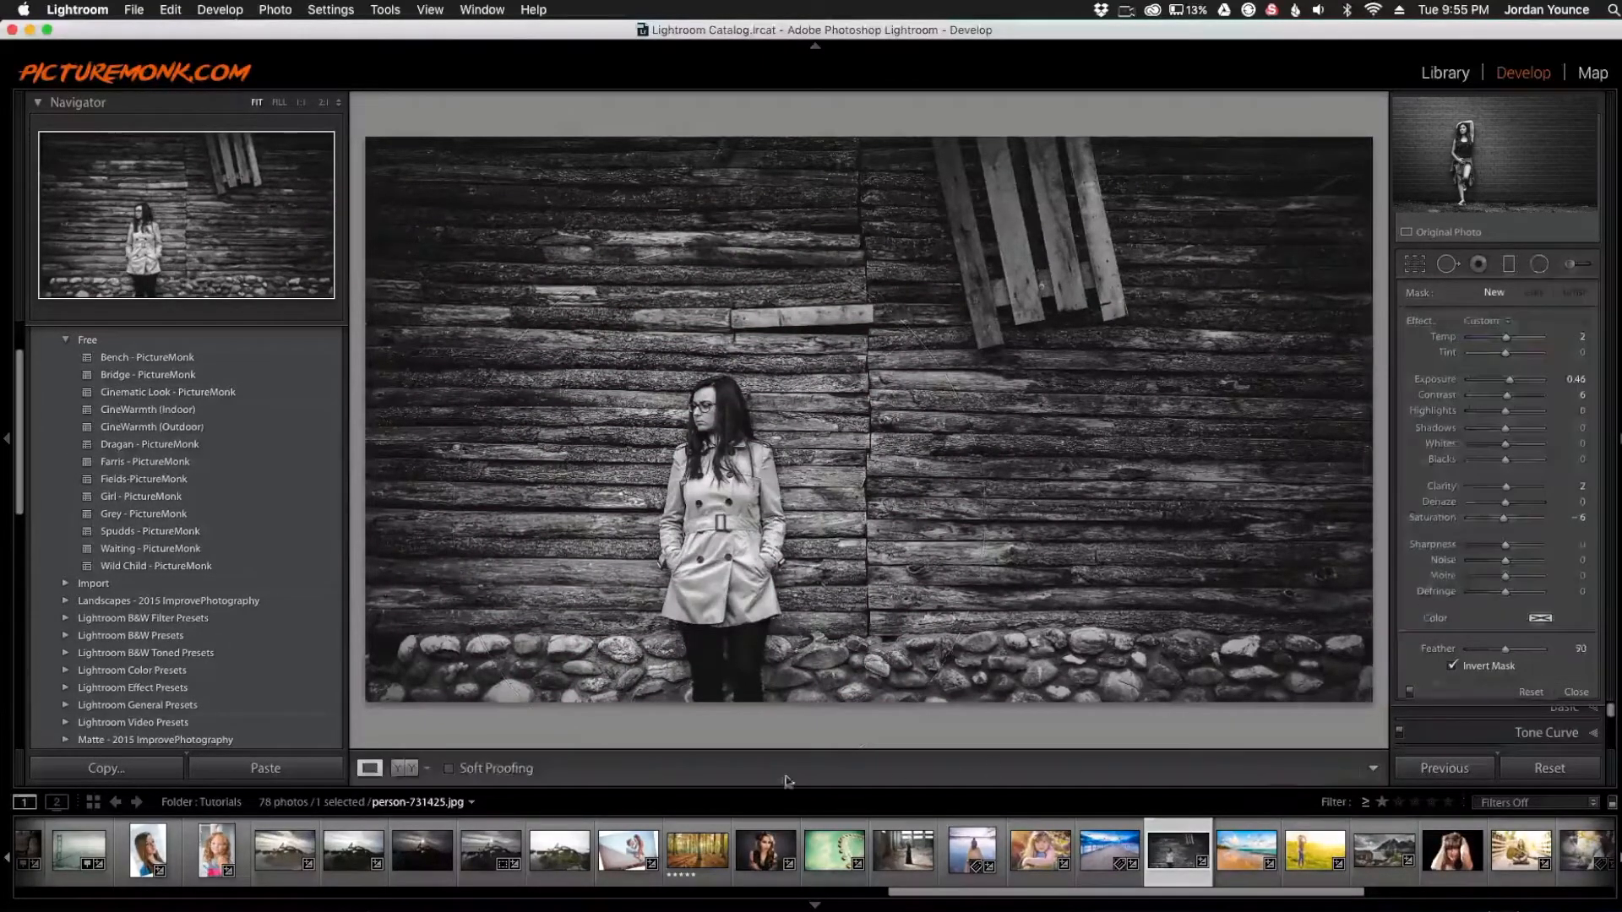
{"action": "left_click", "coordinate": [424, 773]}
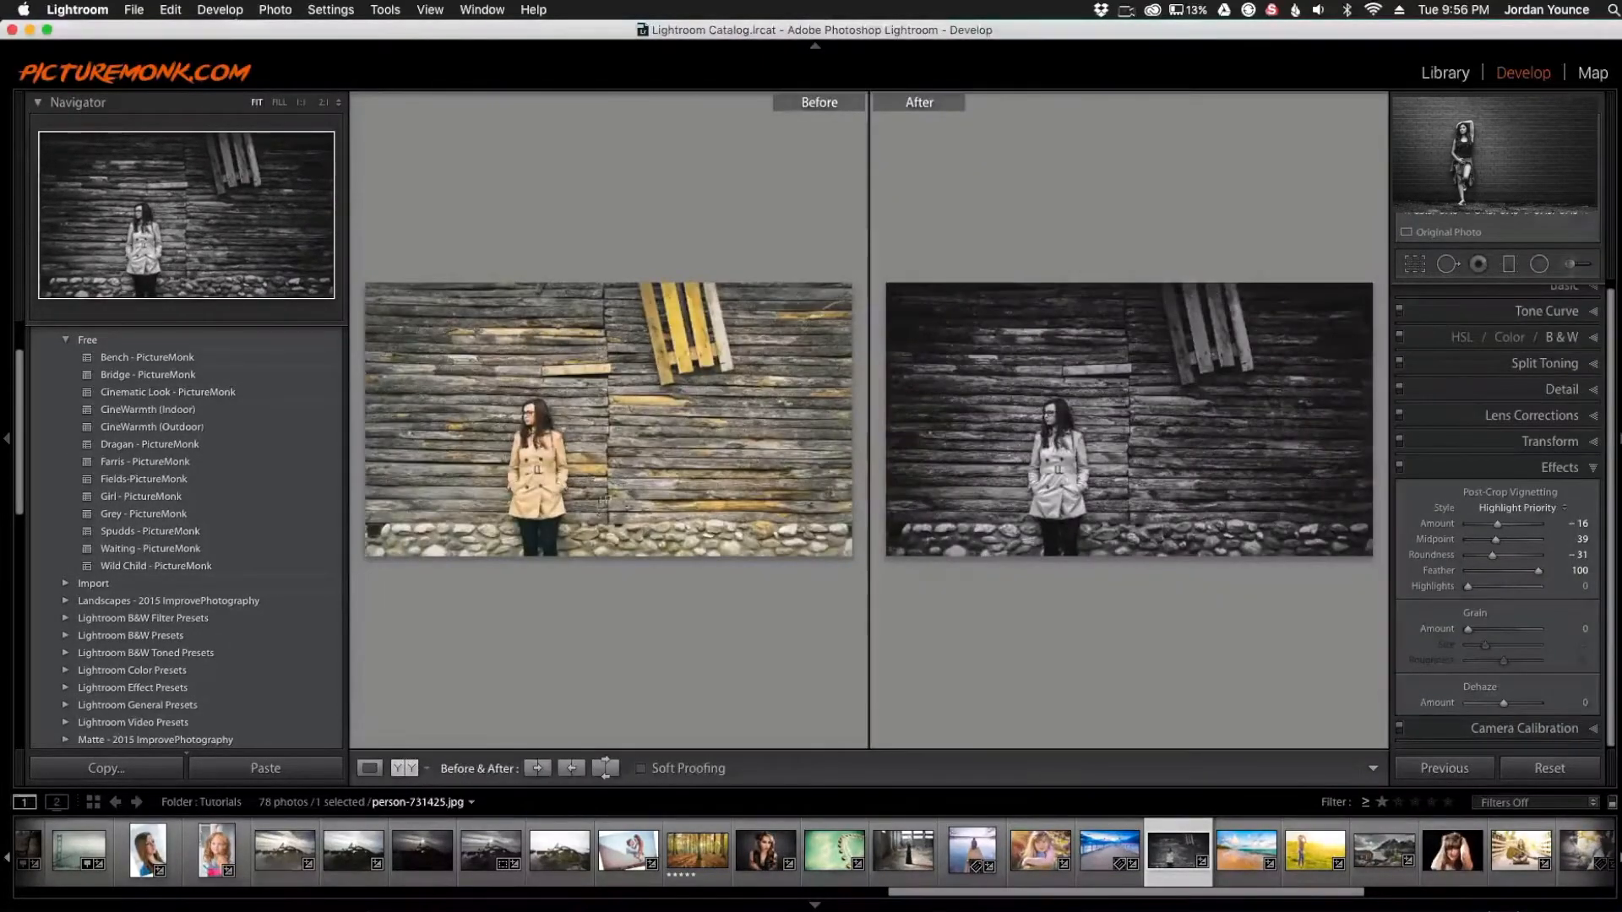